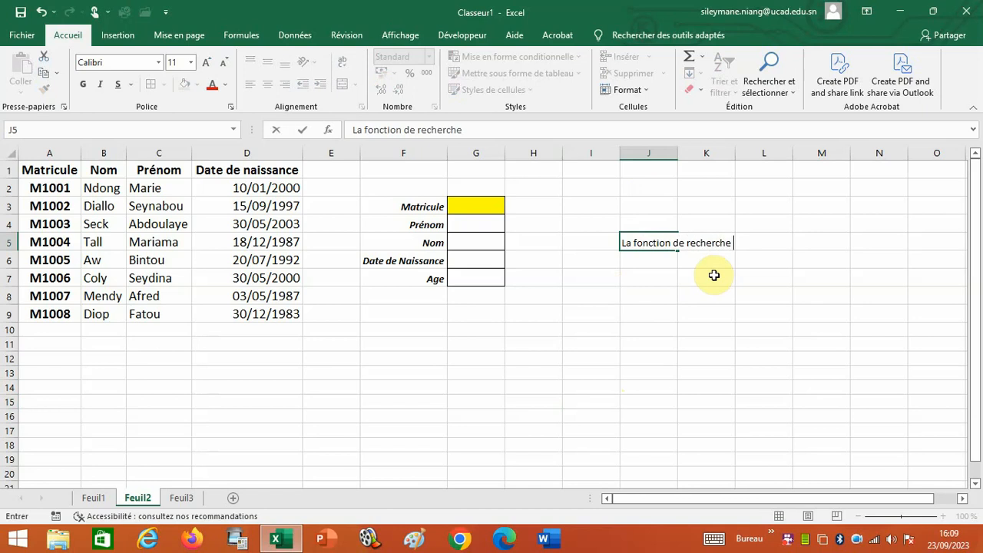
- Complete the note in J5 as "La fonction de recherche verticale" and enter RECHERCHEV in J6 below it
{"action": "type", "text": "verticale"}
{"action": "key", "text": "Return"}
{"action": "type", "text": "REC"}
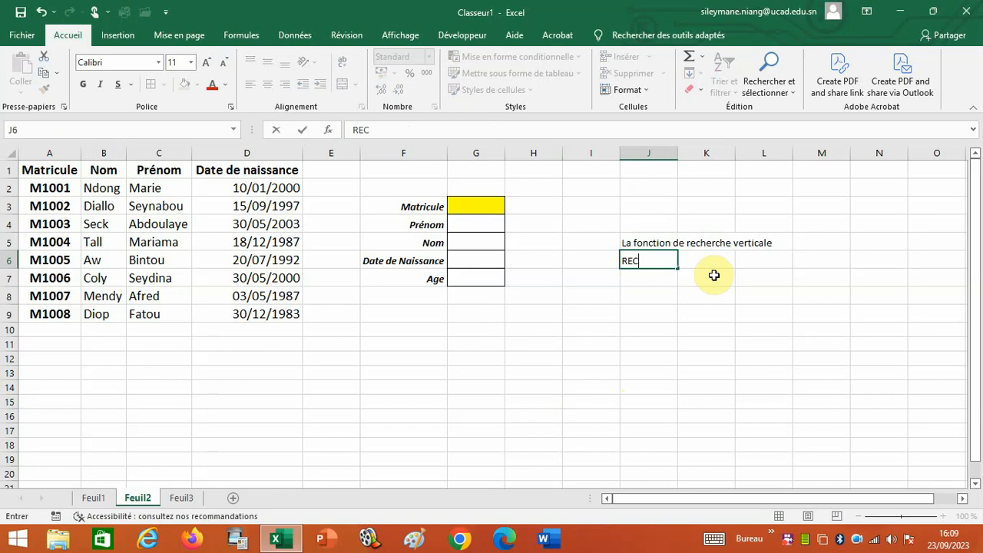
{"action": "type", "text": "HERCHEVC"}
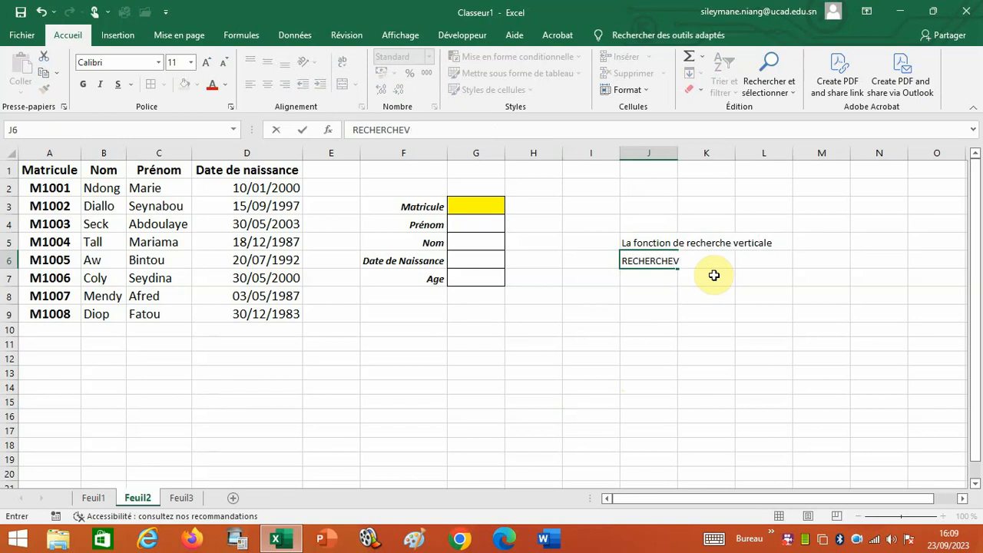
{"action": "key", "text": "Return"}
{"action": "left_click", "coordinate": [643, 343]}
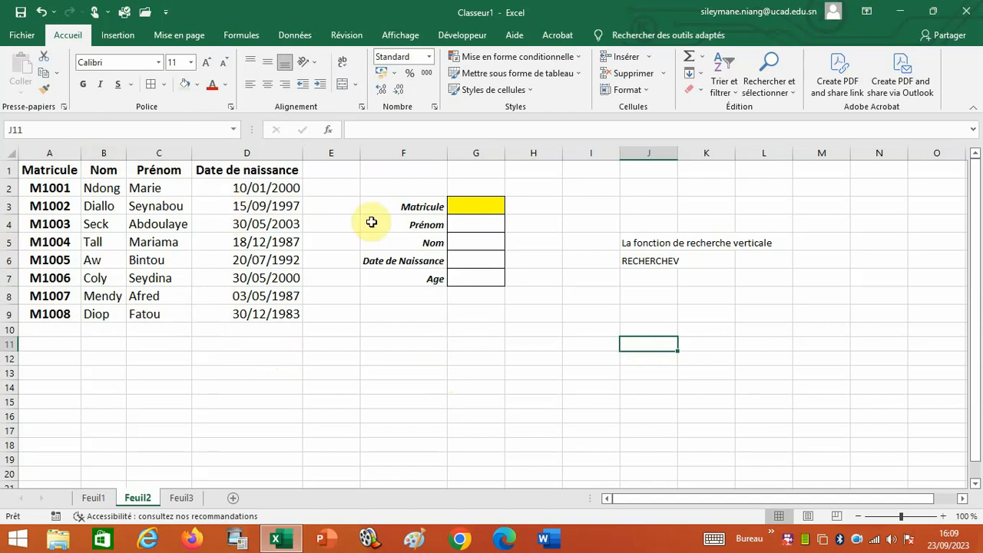
- Examine the lookup form's cells G3 to G7, from Matricule to Age, alongside the data table
{"action": "left_click", "coordinate": [462, 205]}
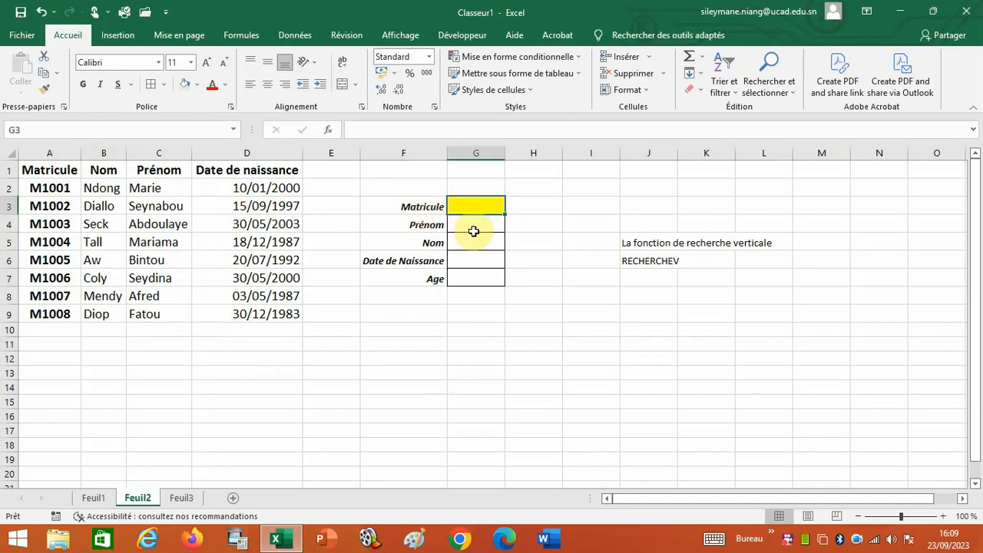
{"action": "left_click", "coordinate": [471, 224]}
{"action": "left_click", "coordinate": [474, 245]}
{"action": "left_click", "coordinate": [475, 264]}
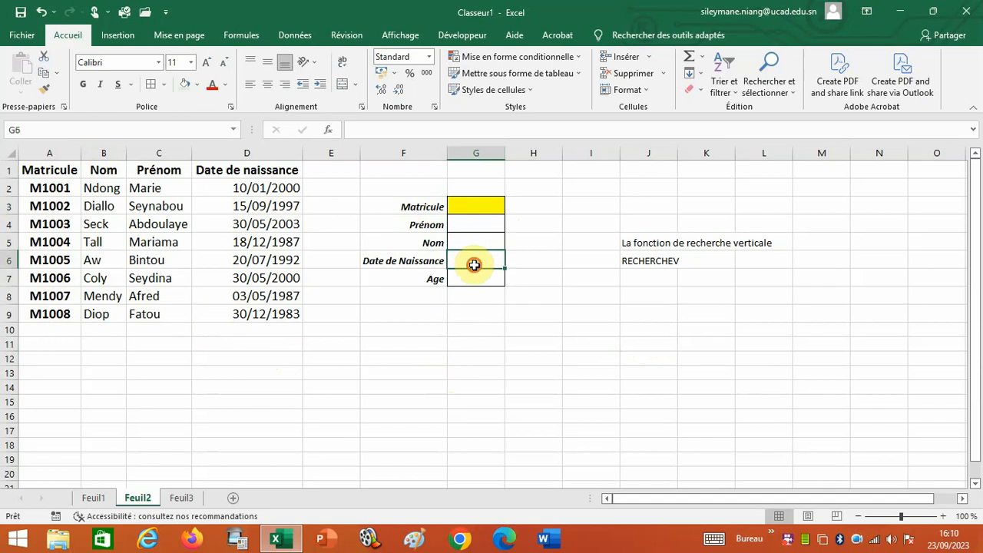
{"action": "left_click", "coordinate": [487, 282]}
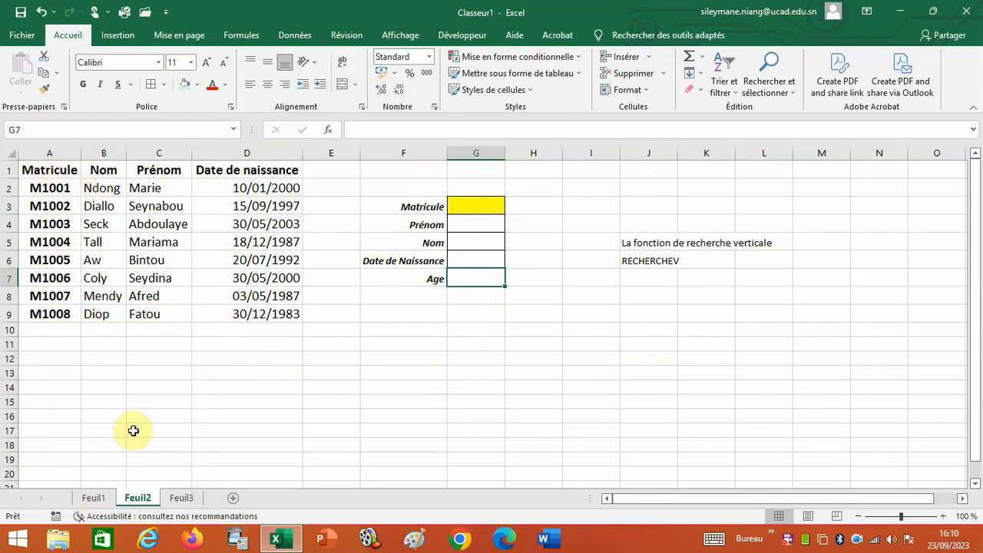
{"action": "left_click", "coordinate": [477, 205]}
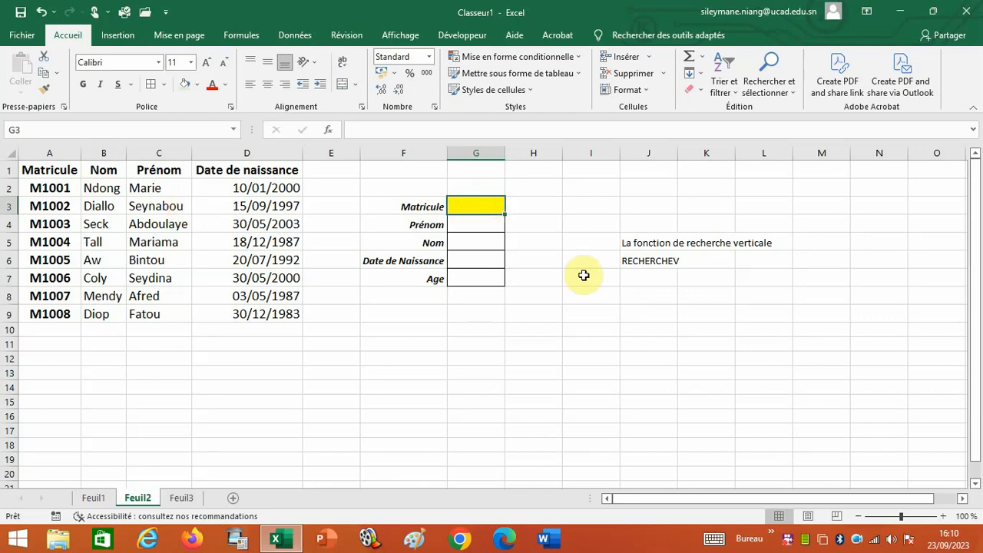
{"action": "left_click", "coordinate": [480, 225]}
{"action": "left_click", "coordinate": [480, 242]}
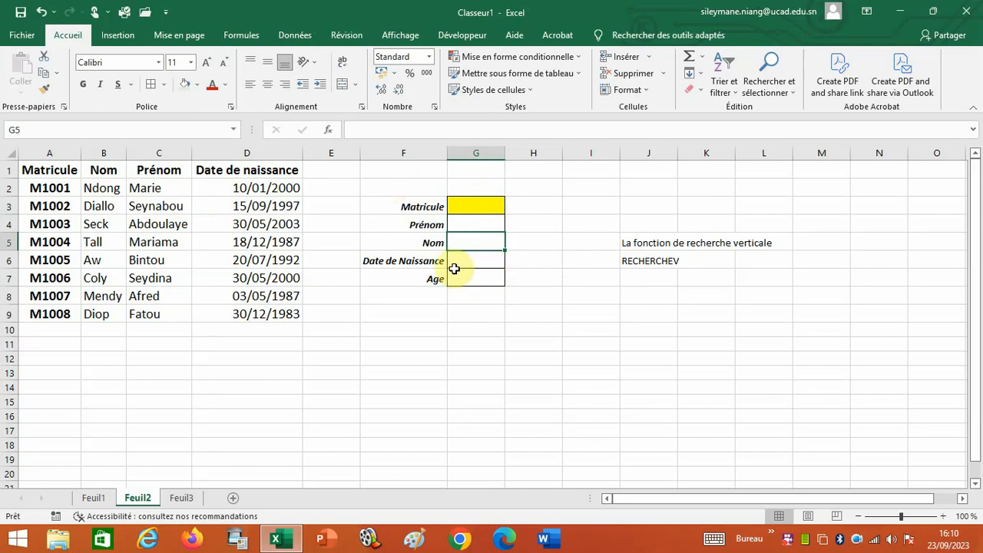
{"action": "left_click", "coordinate": [438, 301]}
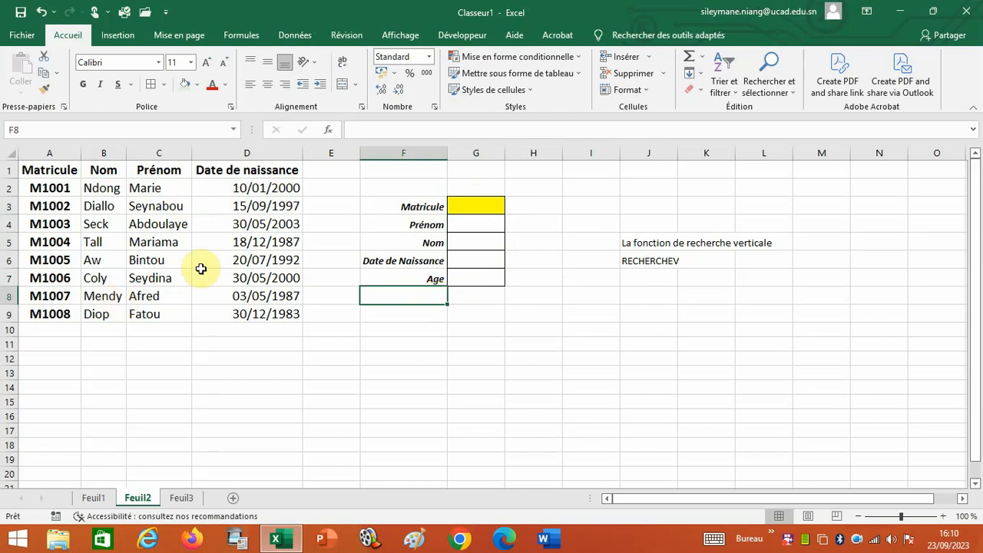
{"action": "left_click", "coordinate": [480, 205]}
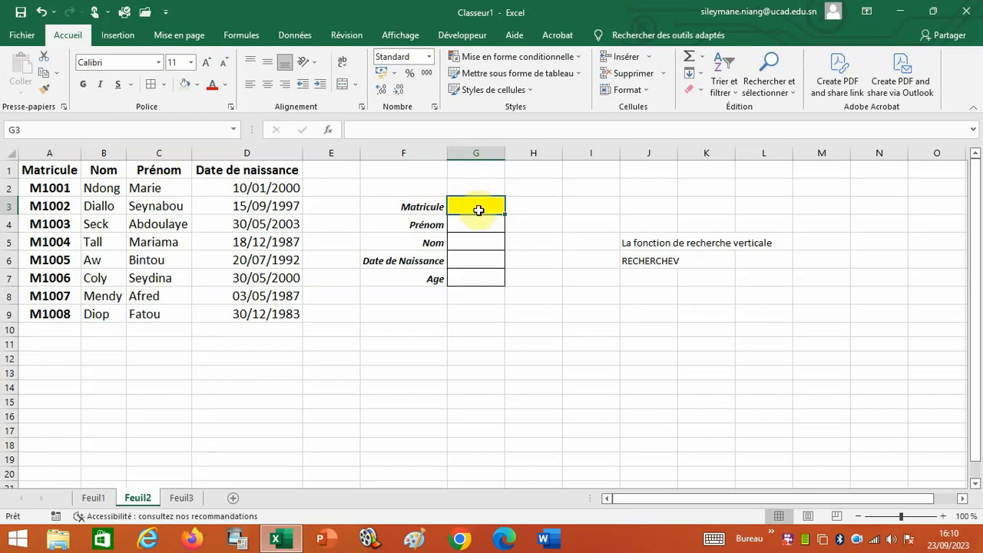
- Enter =RECHERCHEV(G3;A1:D9;3;FAUX) in G4 to look up the Prénom by exact match on the Matricule
{"action": "left_click", "coordinate": [475, 225]}
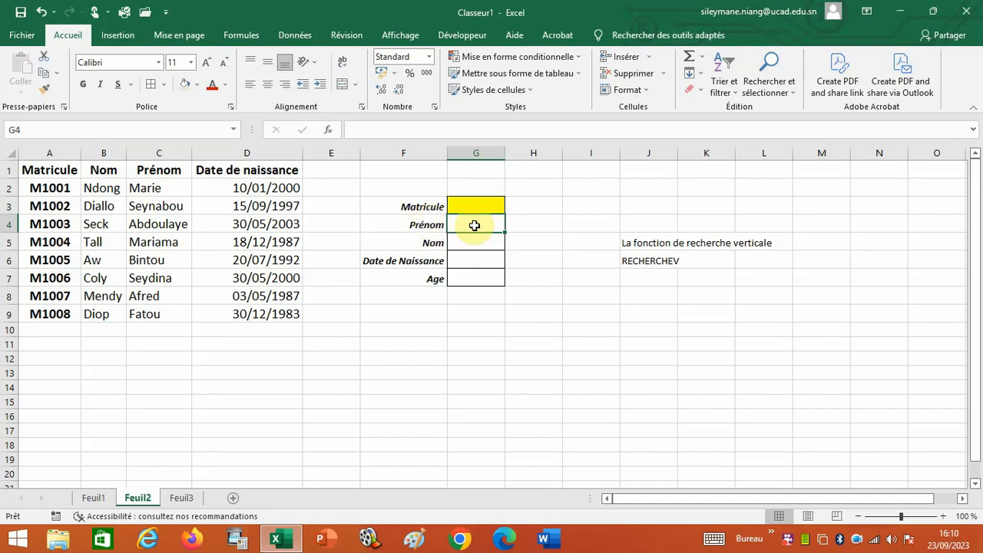
{"action": "type", "text": "=rech"}
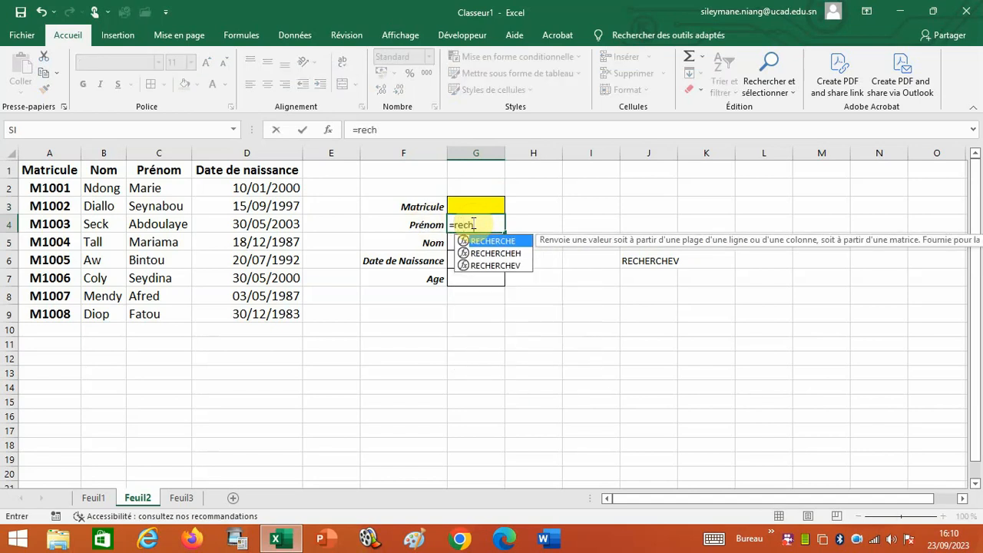
{"action": "left_click", "coordinate": [500, 265]}
{"action": "double_click", "coordinate": [500, 264]}
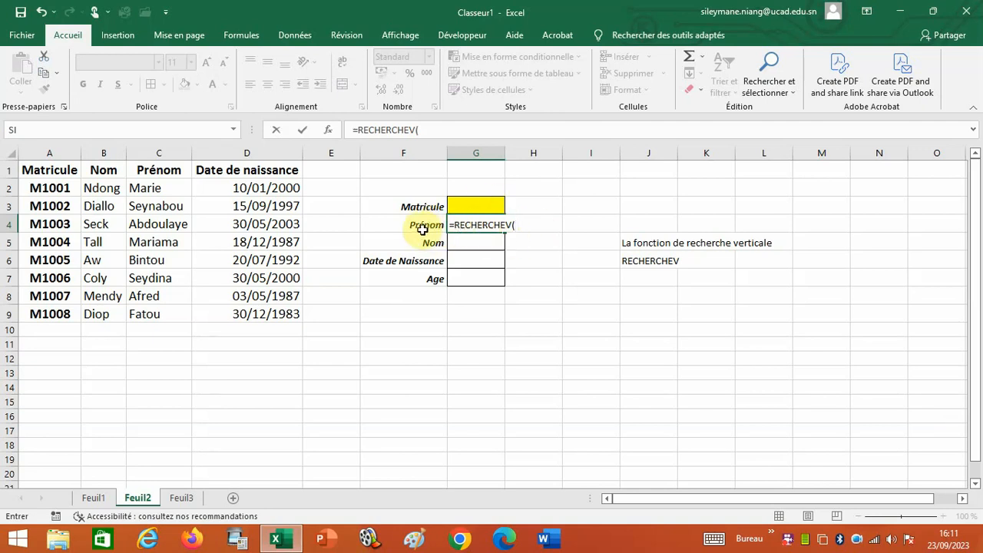
{"action": "left_click", "coordinate": [474, 202]}
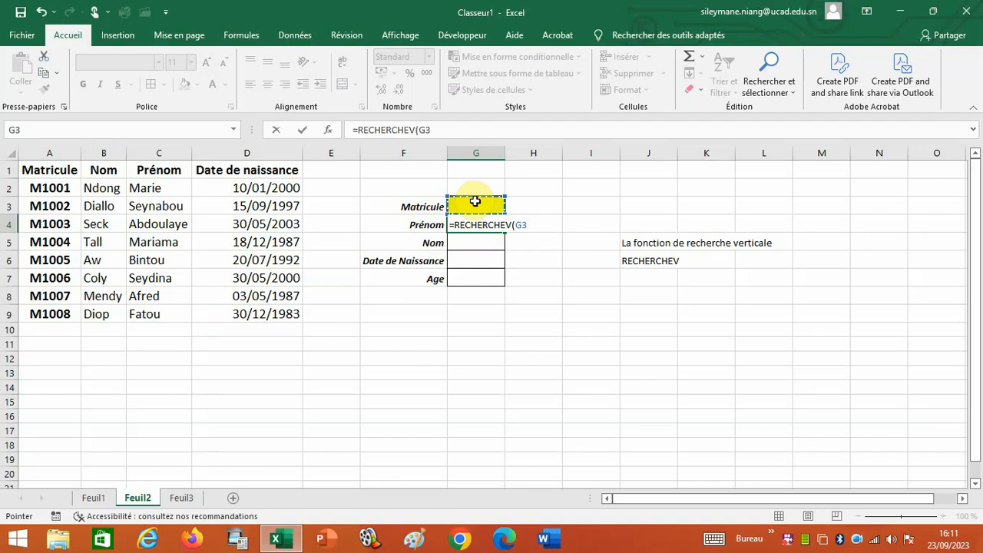
{"action": "type", "text": ";"}
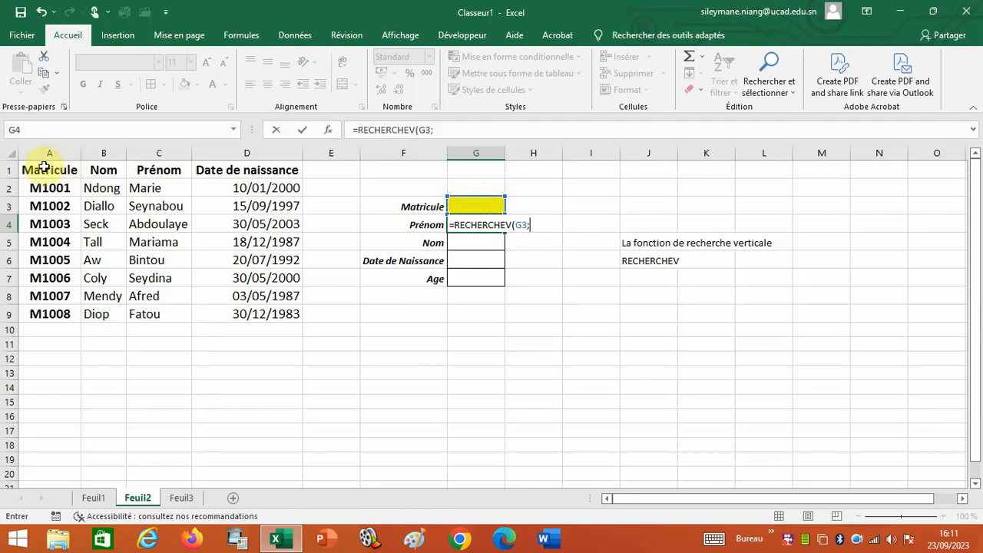
{"action": "left_click_drag", "start_coordinate": [38, 167], "coordinate": [281, 315]}
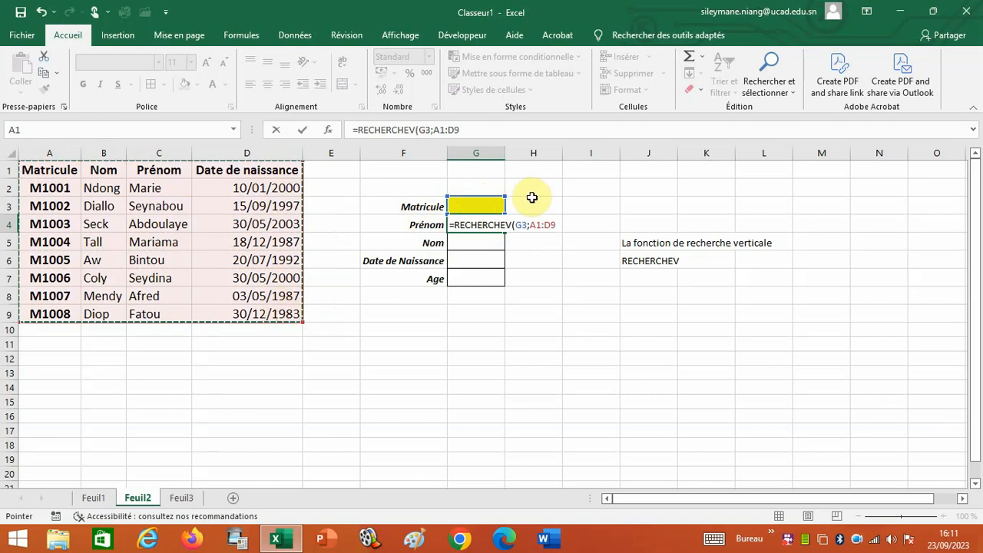
{"action": "type", "text": ";3"}
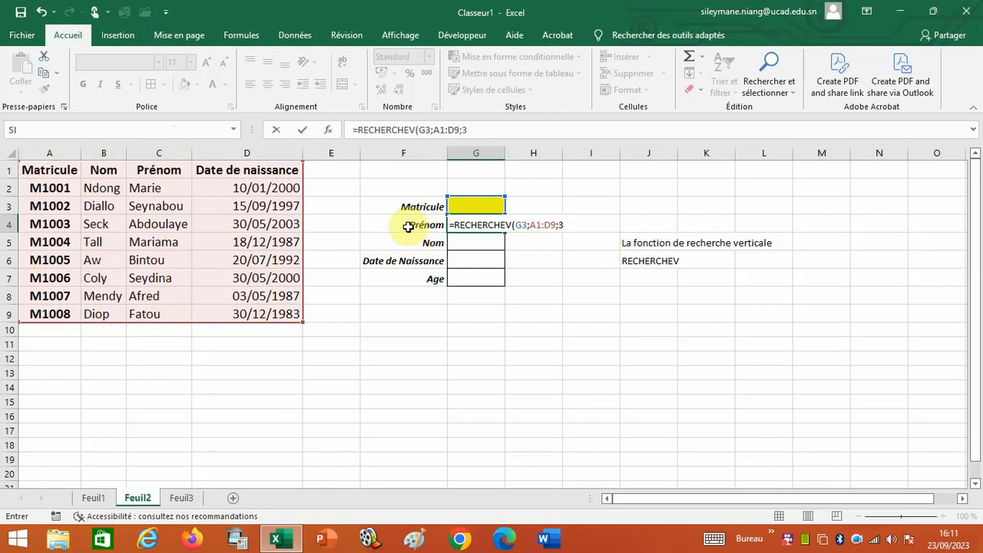
{"action": "type", "text": ";"}
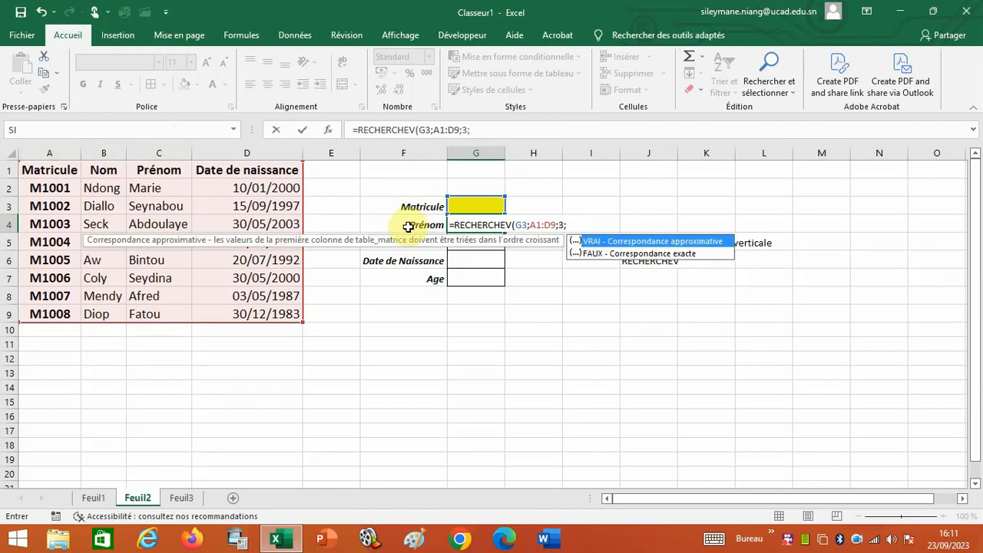
{"action": "double_click", "coordinate": [635, 254]}
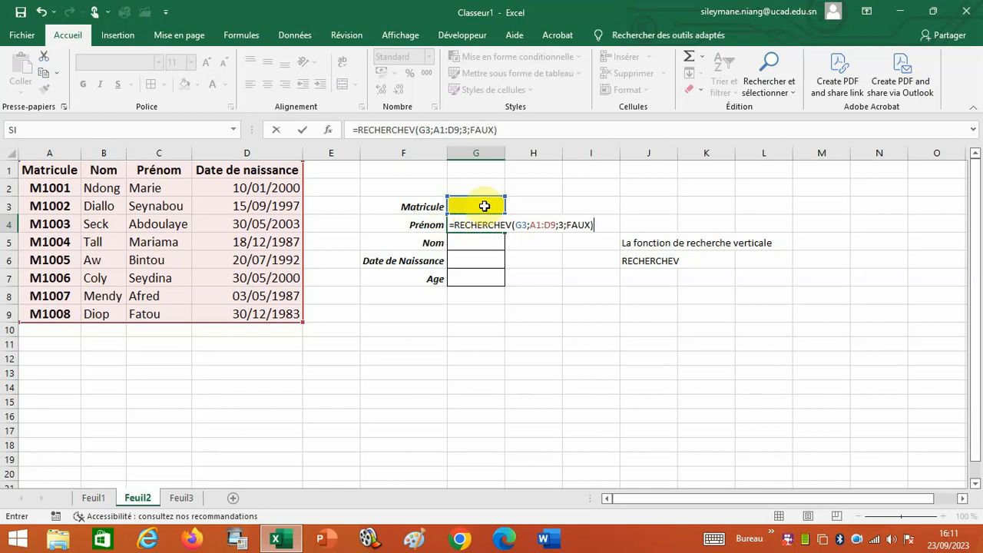
{"action": "key", "text": "Return"}
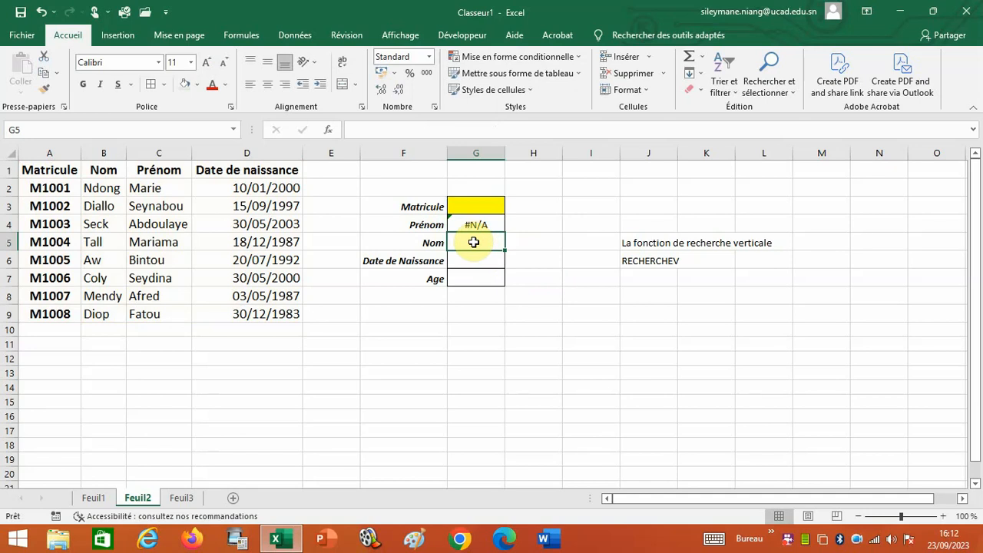
- Enter =RECHERCHEV(G3;A1:D9;2;FAUX) in G5 to look up the Nom by exact match on the Matricule
{"action": "type", "text": "="}
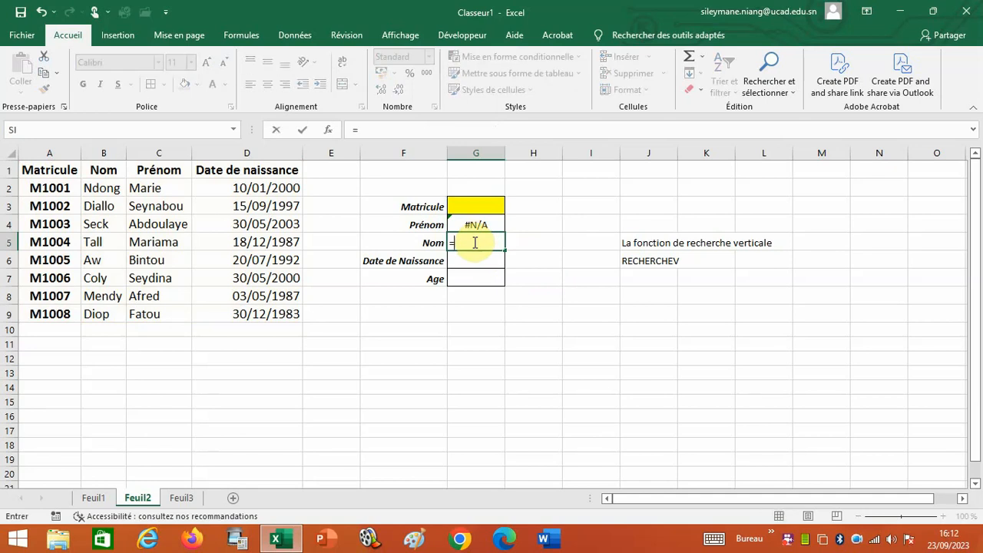
{"action": "type", "text": "rec"}
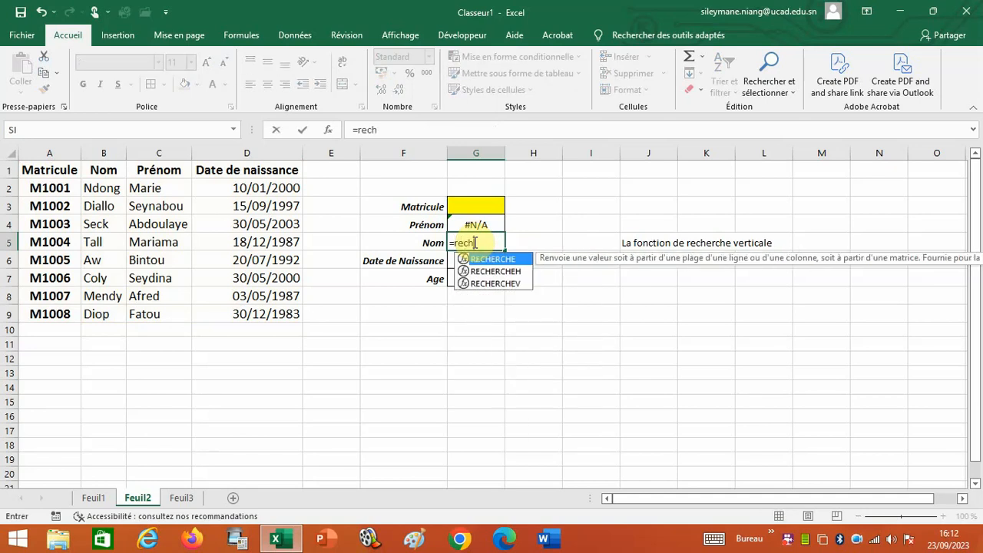
{"action": "type", "text": "h"}
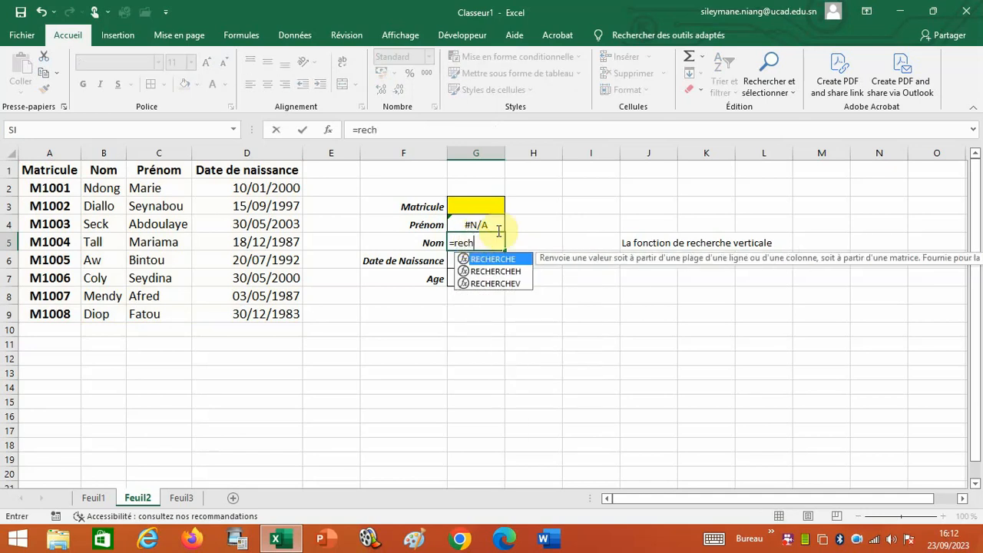
{"action": "double_click", "coordinate": [504, 281]}
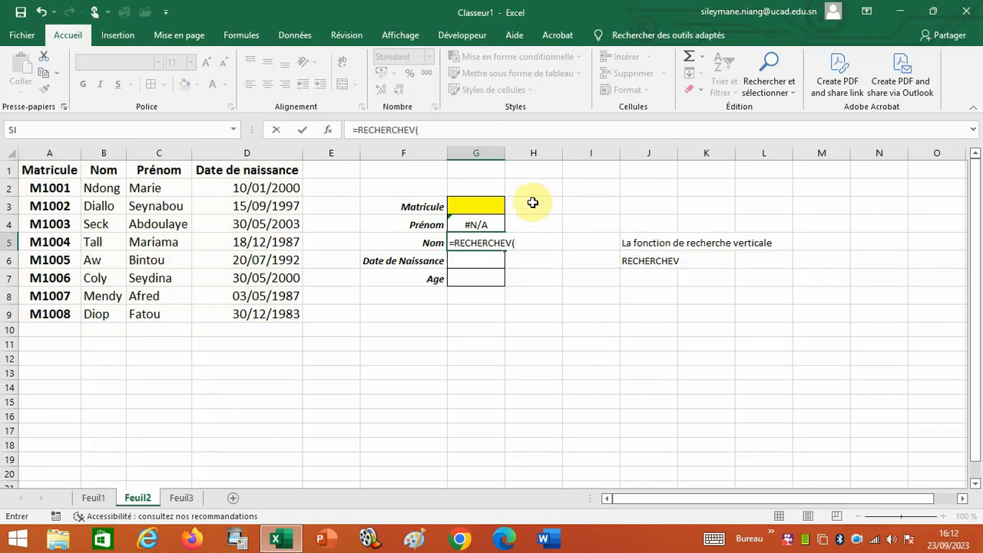
{"action": "left_click", "coordinate": [476, 208]}
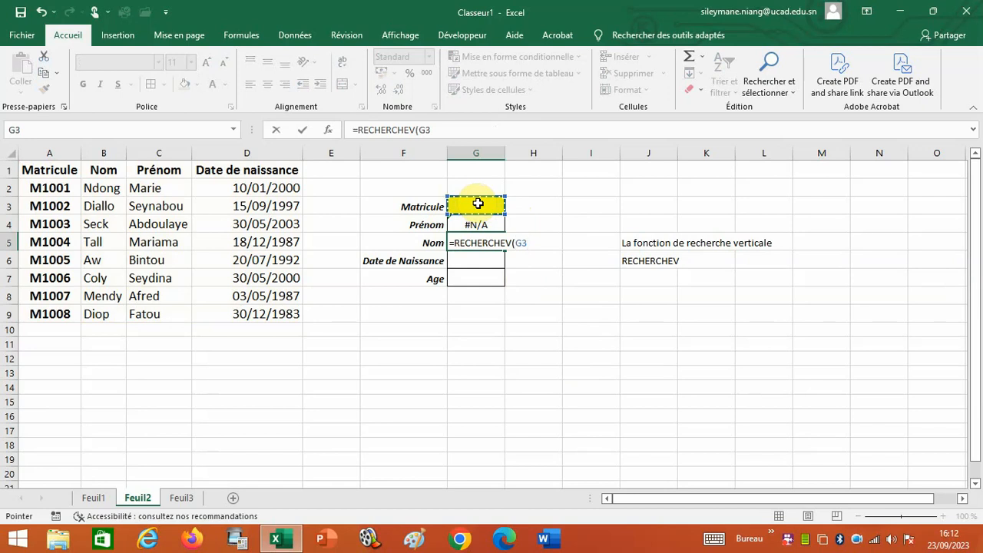
{"action": "type", "text": ";"}
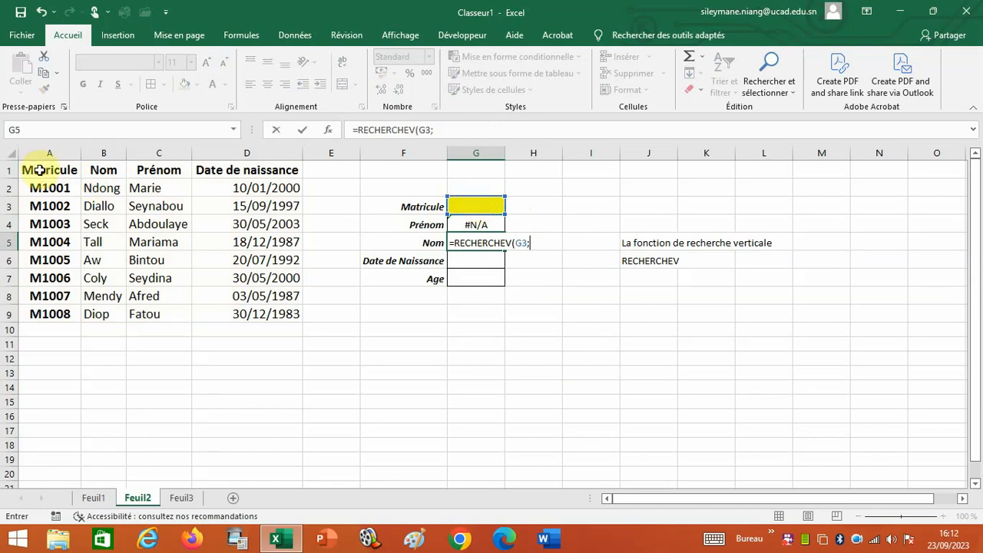
{"action": "left_click_drag", "start_coordinate": [39, 169], "coordinate": [245, 309]}
{"action": "type", "text": ";2"}
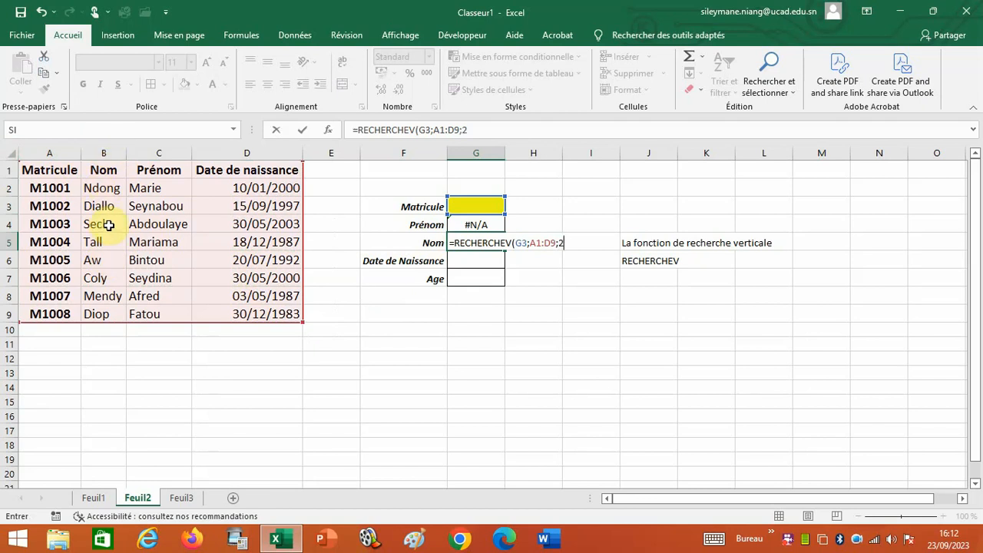
{"action": "type", "text": ";"}
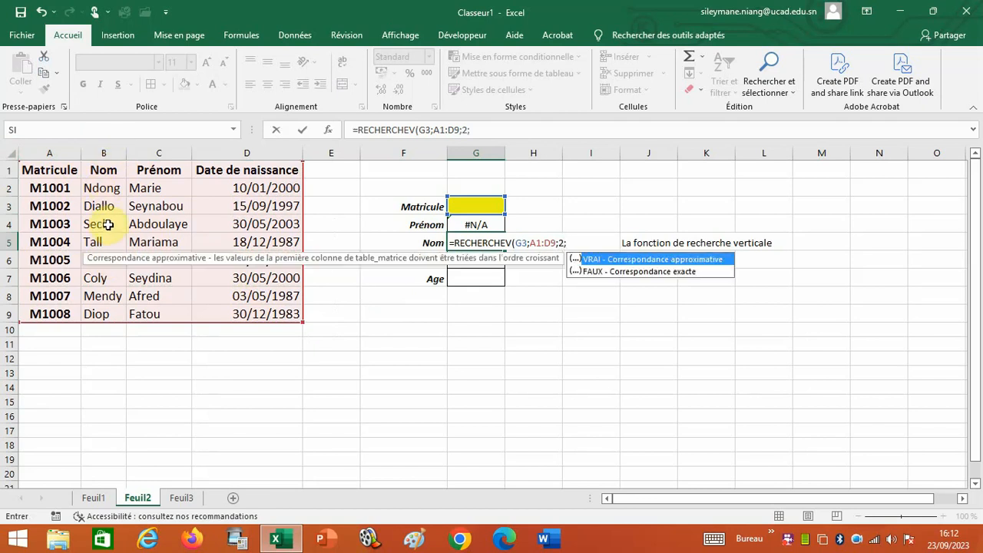
{"action": "double_click", "coordinate": [658, 271]}
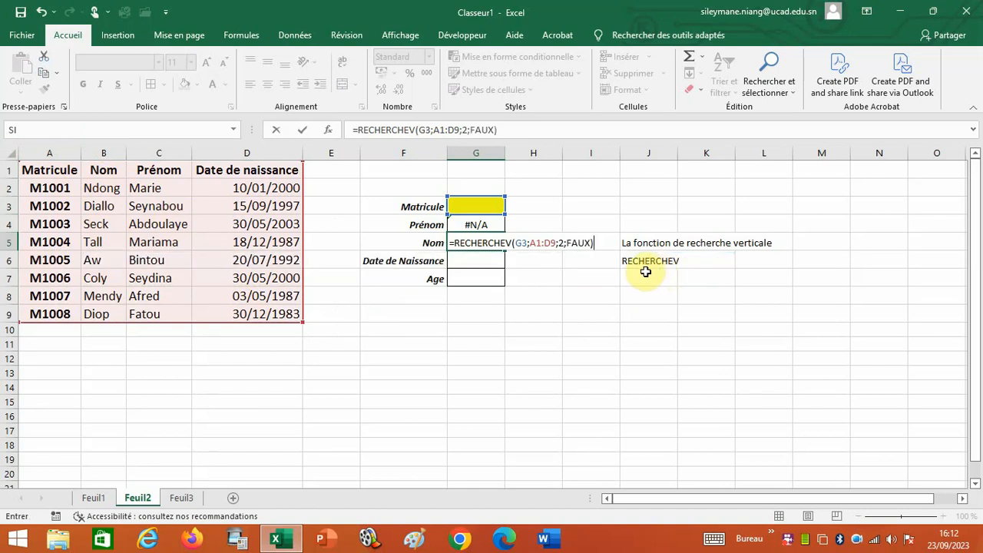
{"action": "key", "text": "Return"}
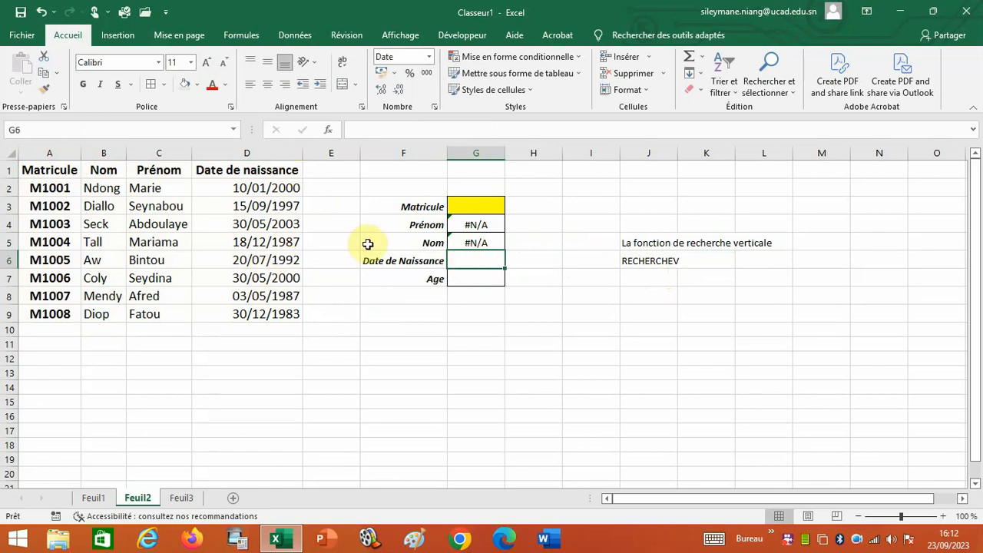
- Enter =RECHERCHEV(G3;A1:D9;4;FAUX) in G6 to look up the Date de Naissance by exact match on the Matricule
{"action": "type", "text": "="}
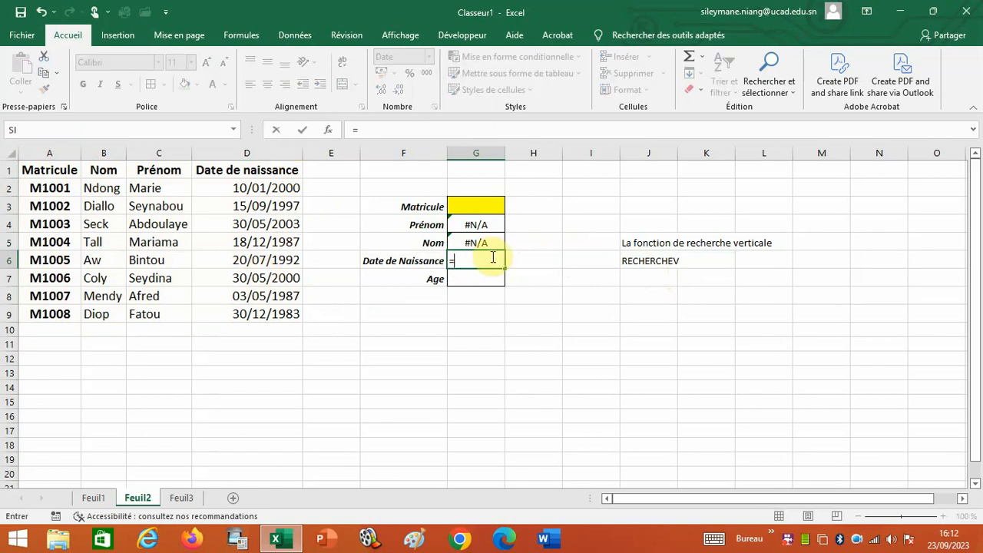
{"action": "type", "text": "rech"}
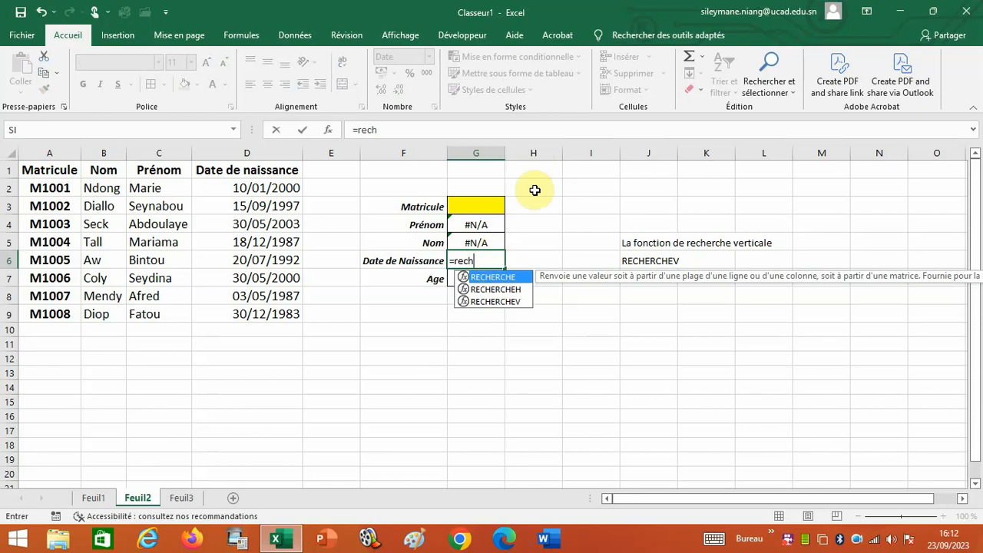
{"action": "left_click", "coordinate": [507, 301]}
{"action": "double_click", "coordinate": [507, 301]}
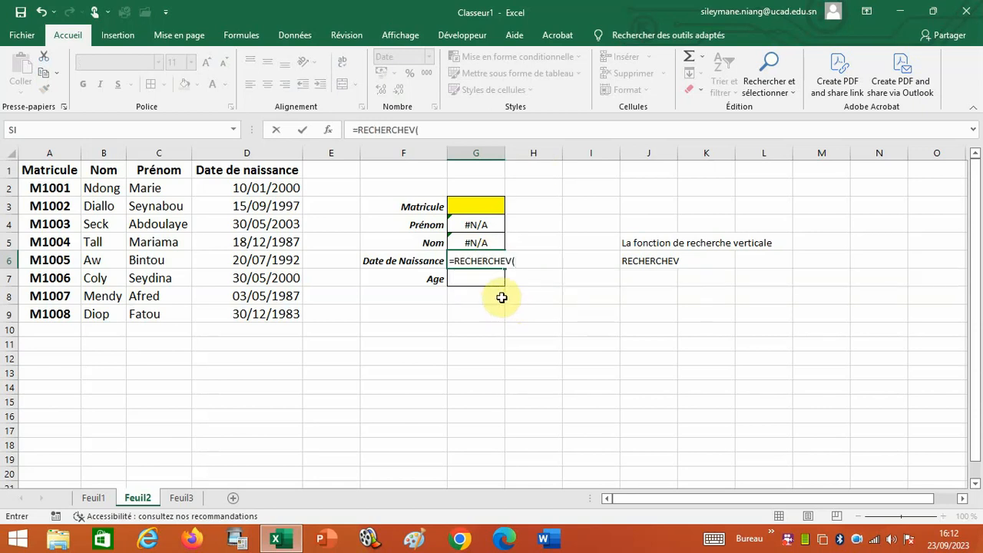
{"action": "left_click", "coordinate": [475, 206]}
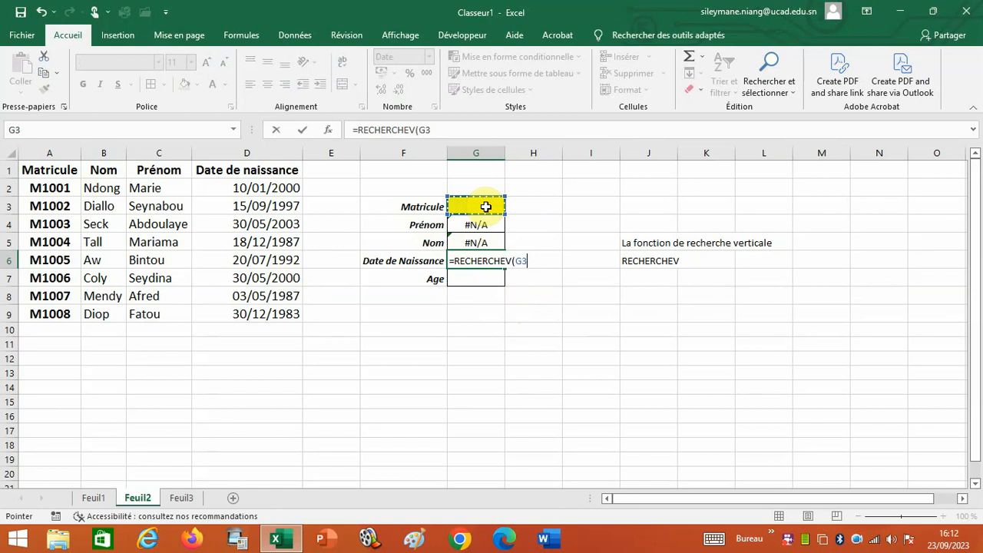
{"action": "type", "text": ";"}
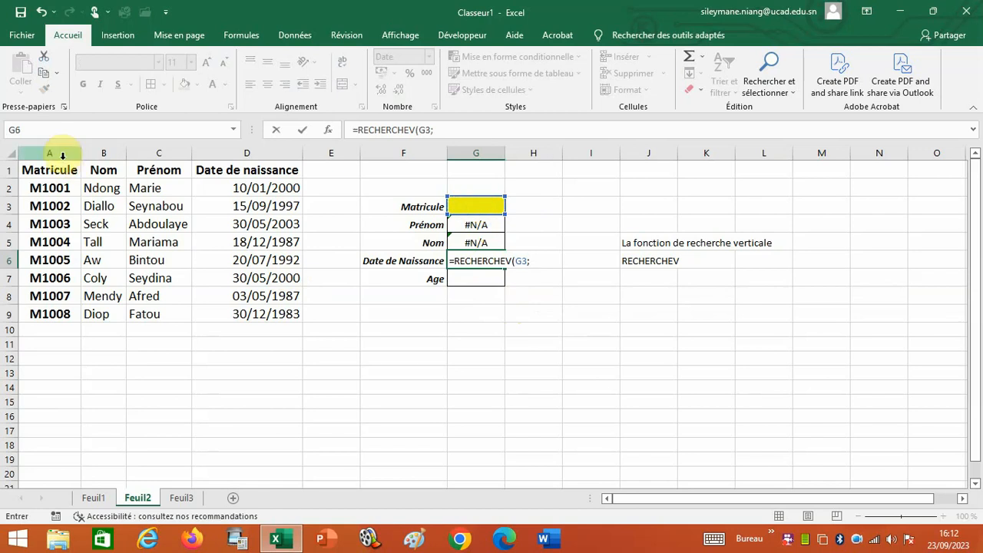
{"action": "left_click_drag", "start_coordinate": [49, 169], "coordinate": [269, 311]}
{"action": "type", "text": ";"}
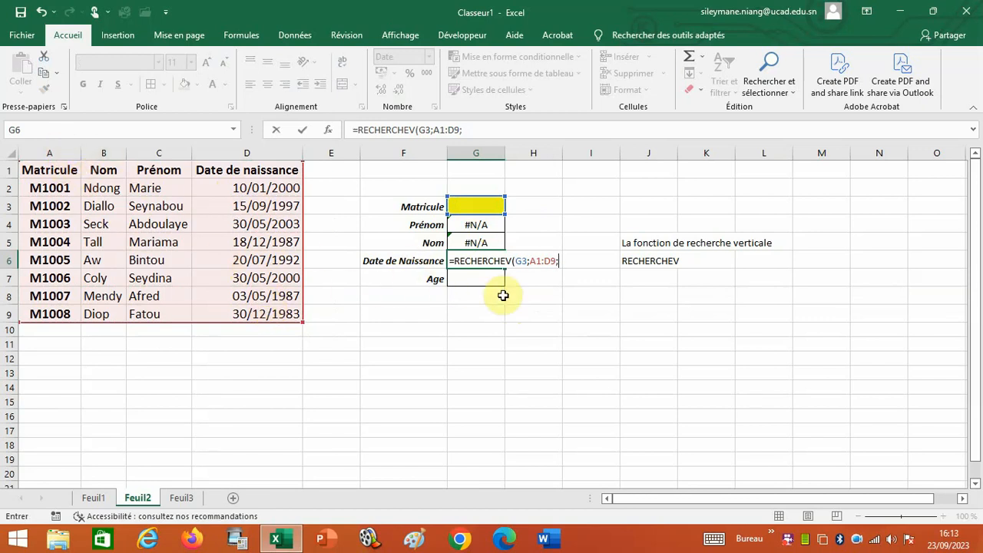
{"action": "type", "text": "4;"}
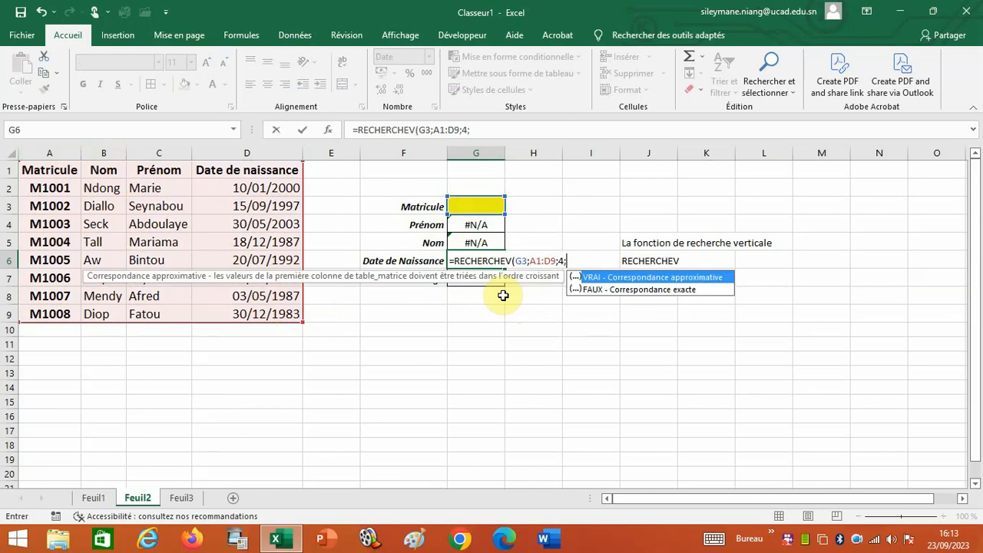
{"action": "double_click", "coordinate": [665, 291]}
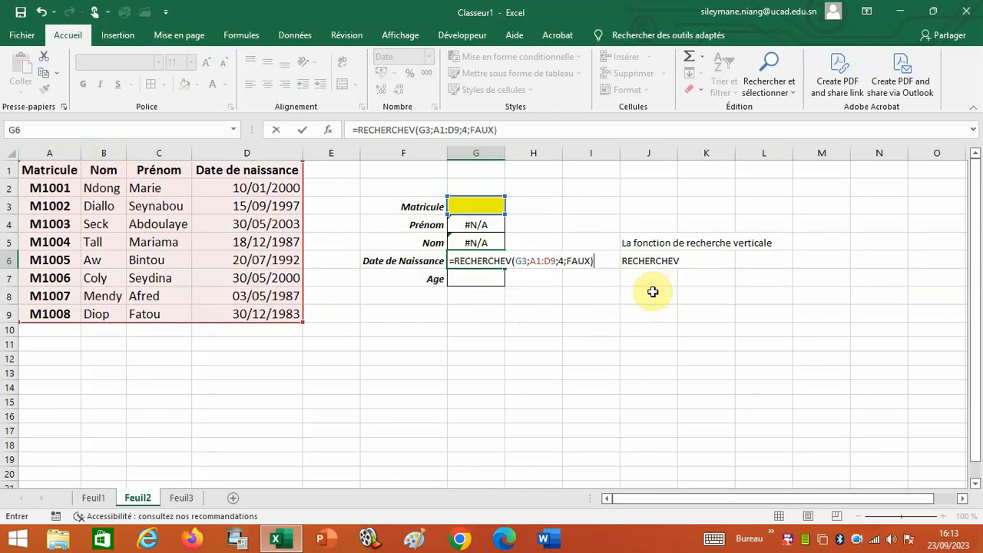
{"action": "key", "text": "Return"}
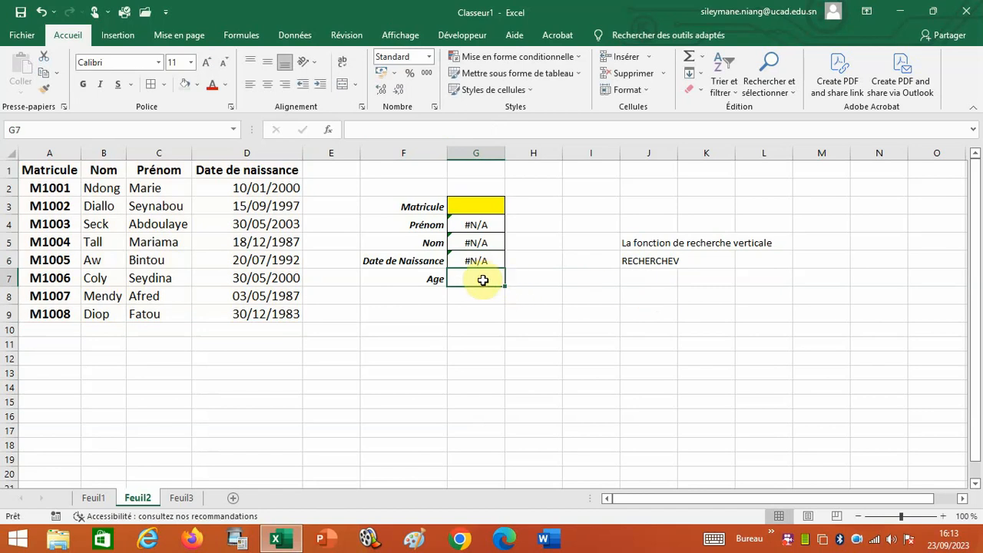
- Enter =DATEDIF(G6;AUJOURDHUI();"y") in G7 to calculate the Age in full years from the Date de Naissance
{"action": "type", "text": "="}
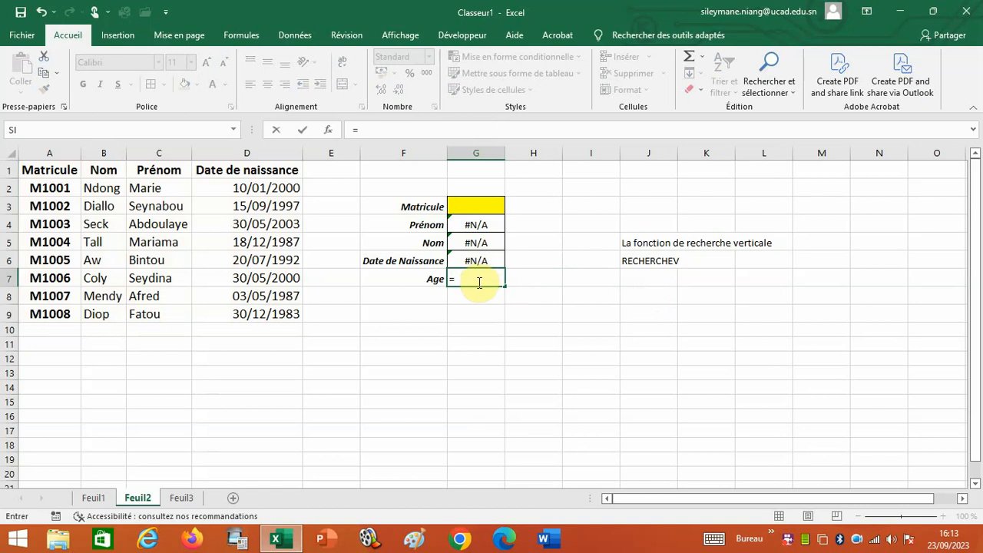
{"action": "type", "text": "datedif"}
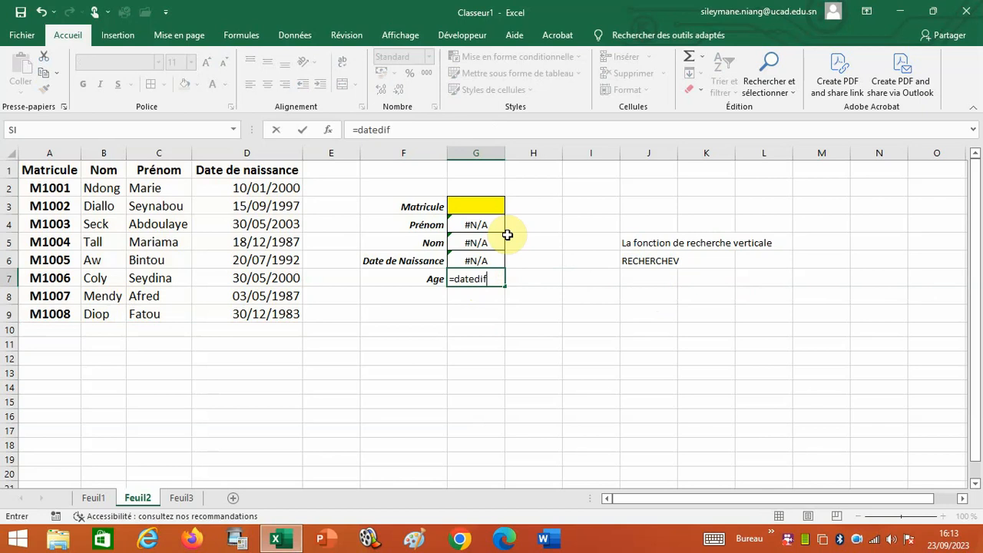
{"action": "type", "text": "("}
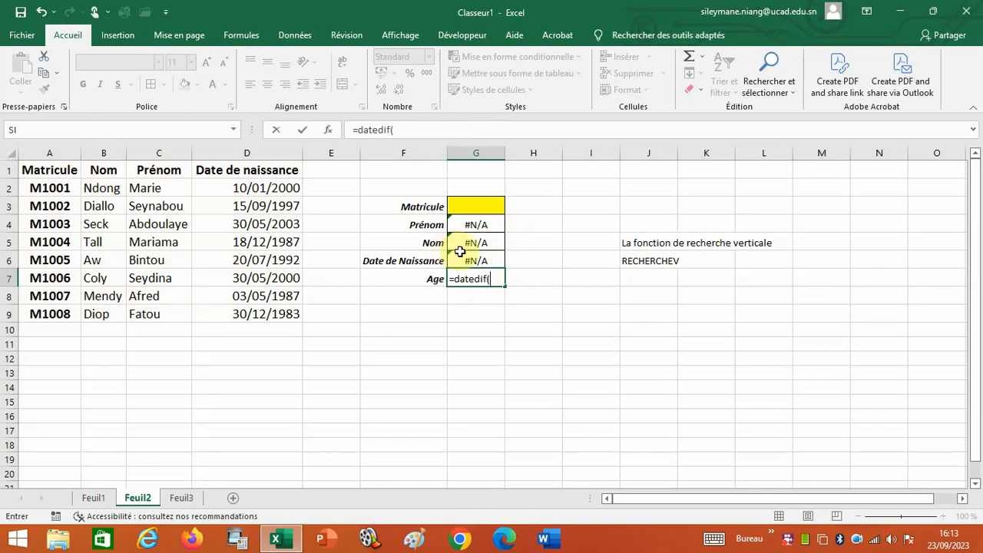
{"action": "left_click", "coordinate": [476, 259]}
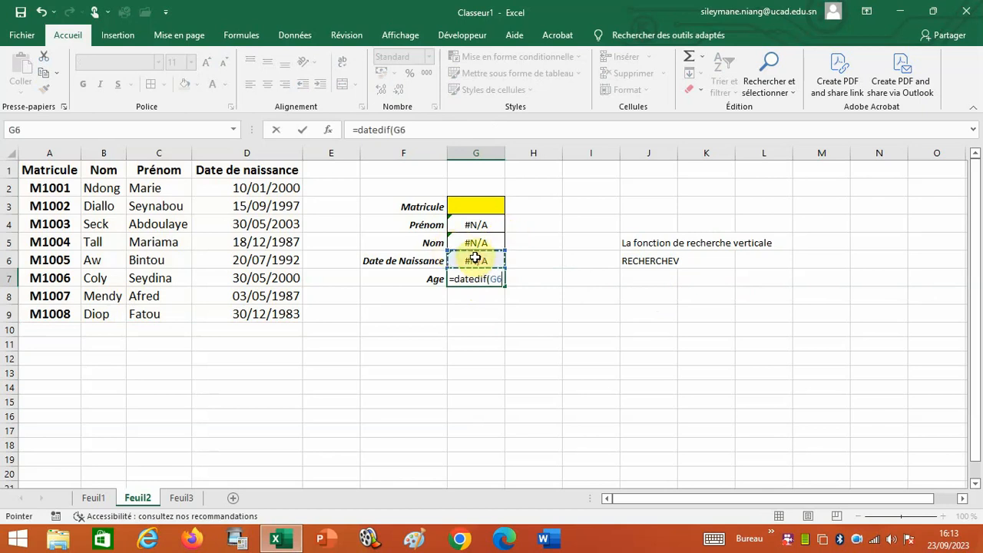
{"action": "type", "text": ";aujo"}
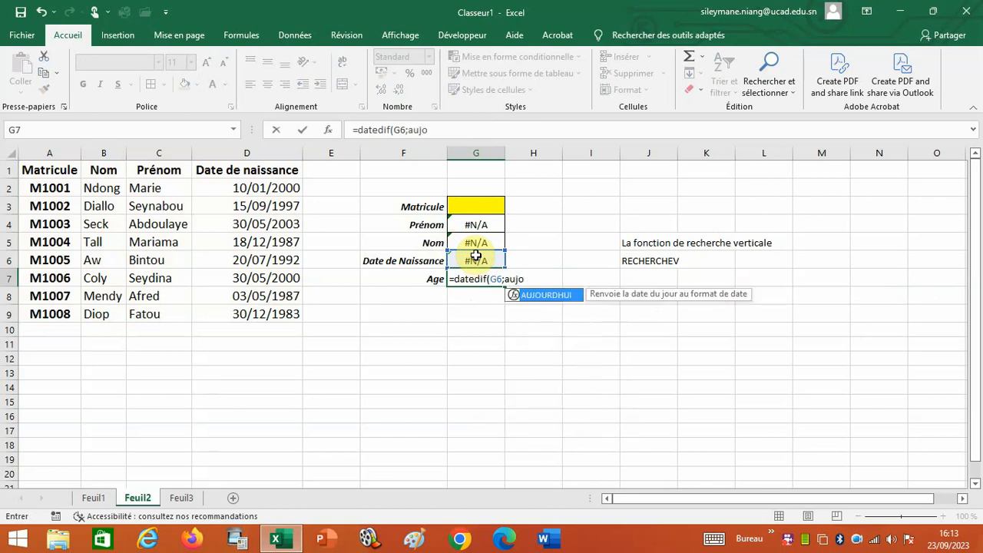
{"action": "double_click", "coordinate": [539, 295]}
{"action": "type", "text": ");\"y\")"}
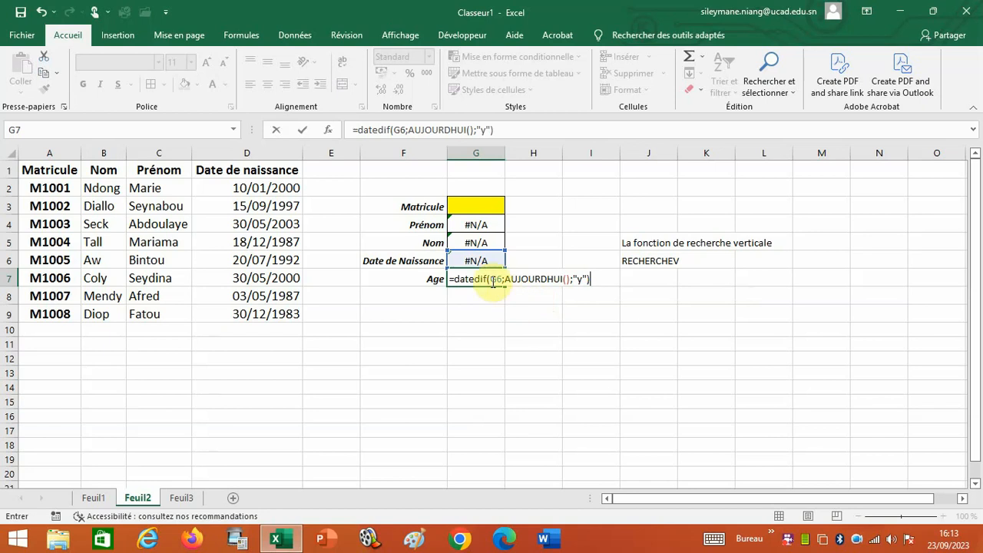
{"action": "left_click", "coordinate": [581, 279]}
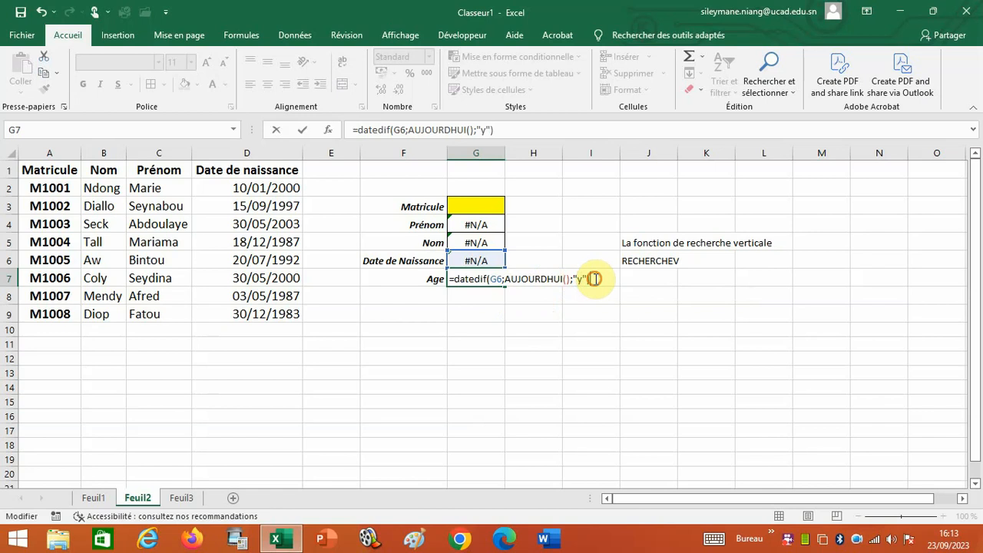
{"action": "key", "text": "Return"}
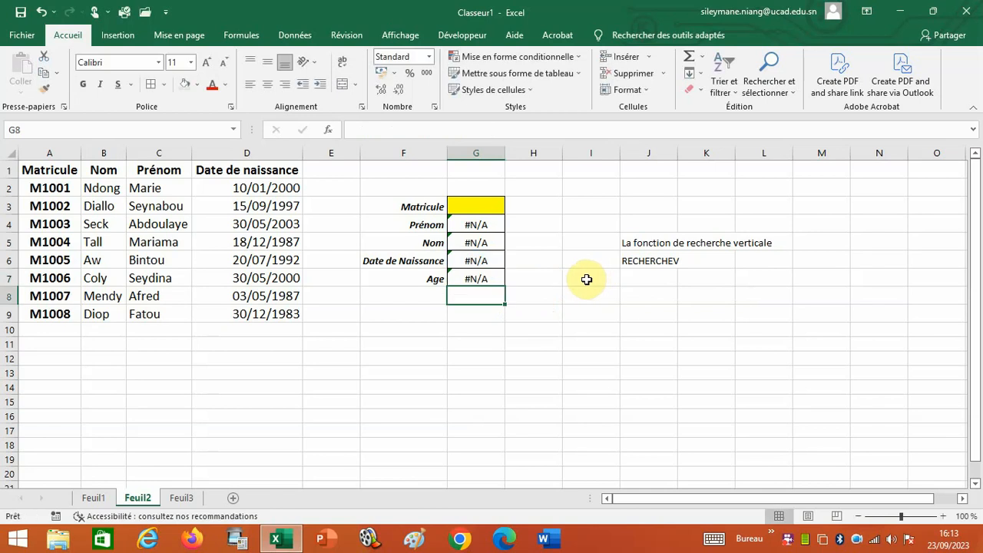
- Test the lookup form by entering the Matricule from A5 in G3, and compare the results with the record in A5:D5
{"action": "left_click", "coordinate": [490, 206]}
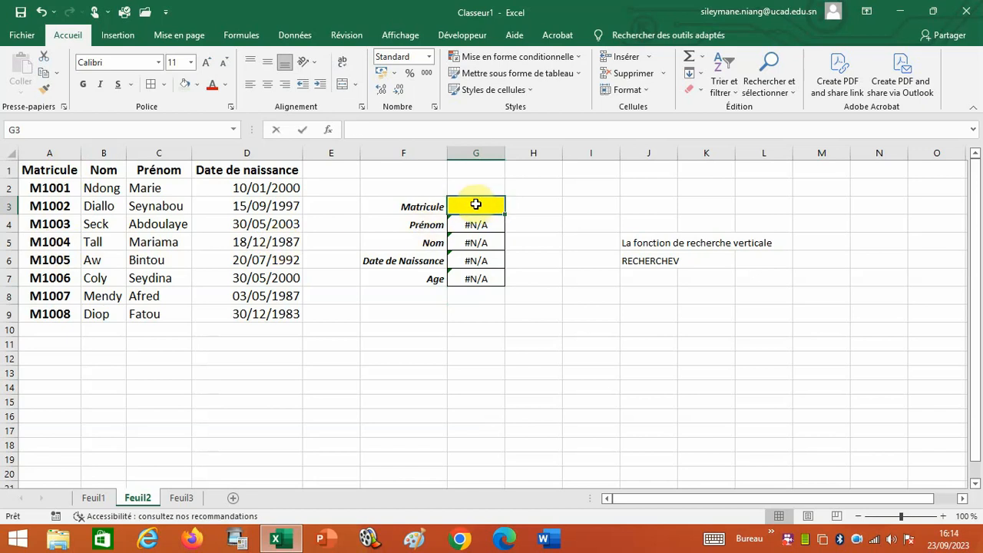
{"action": "type", "text": "M100"}
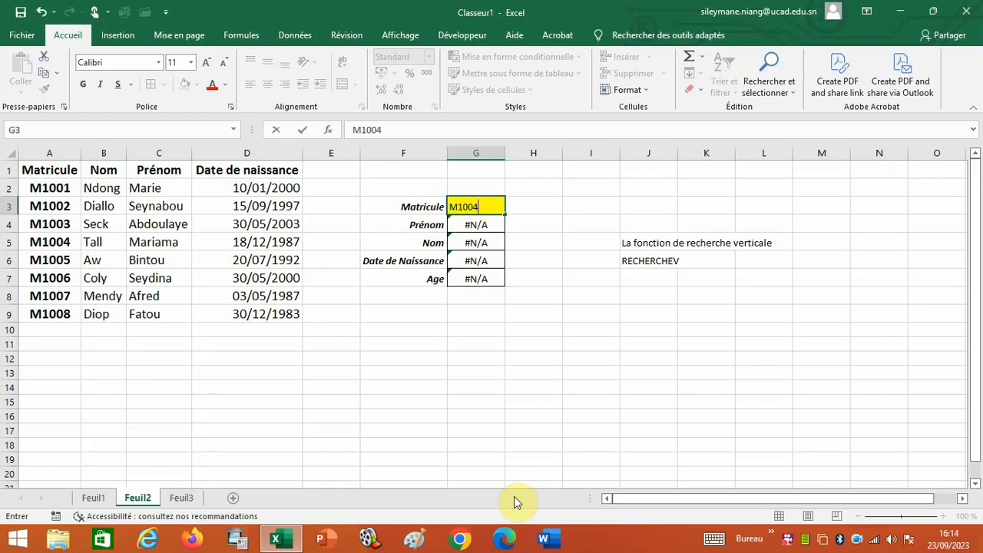
{"action": "type", "text": "4"}
{"action": "key", "text": "Return"}
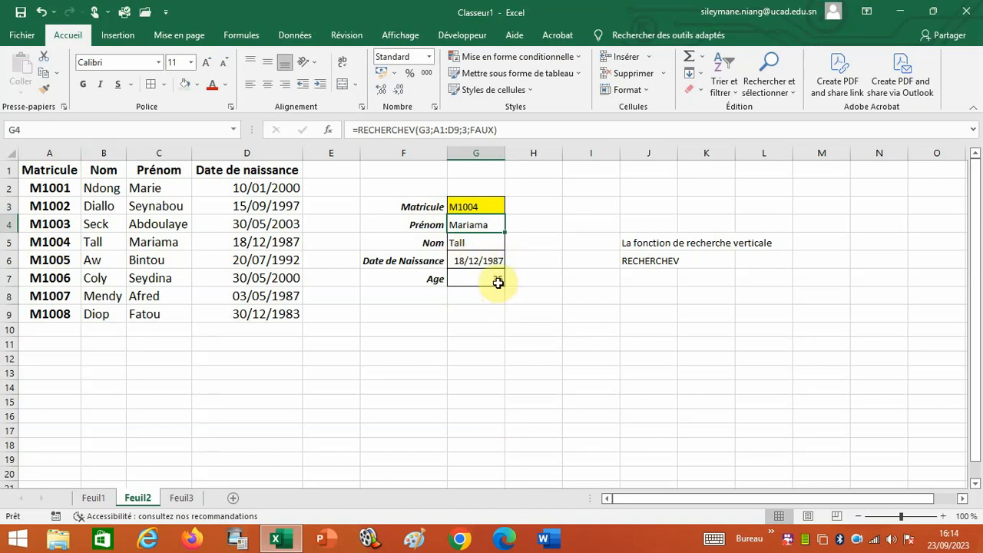
{"action": "left_click", "coordinate": [42, 241]}
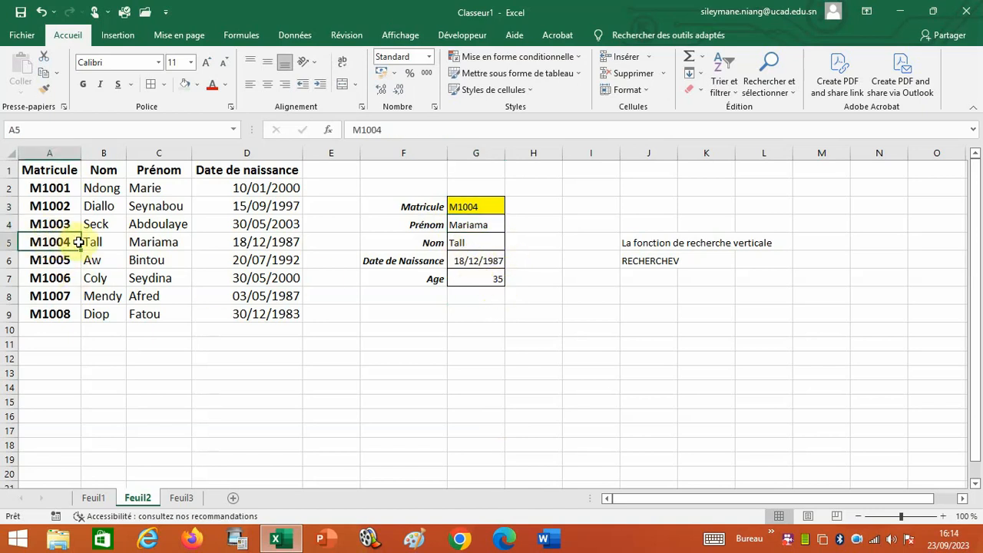
{"action": "left_click_drag", "start_coordinate": [78, 242], "coordinate": [284, 241]}
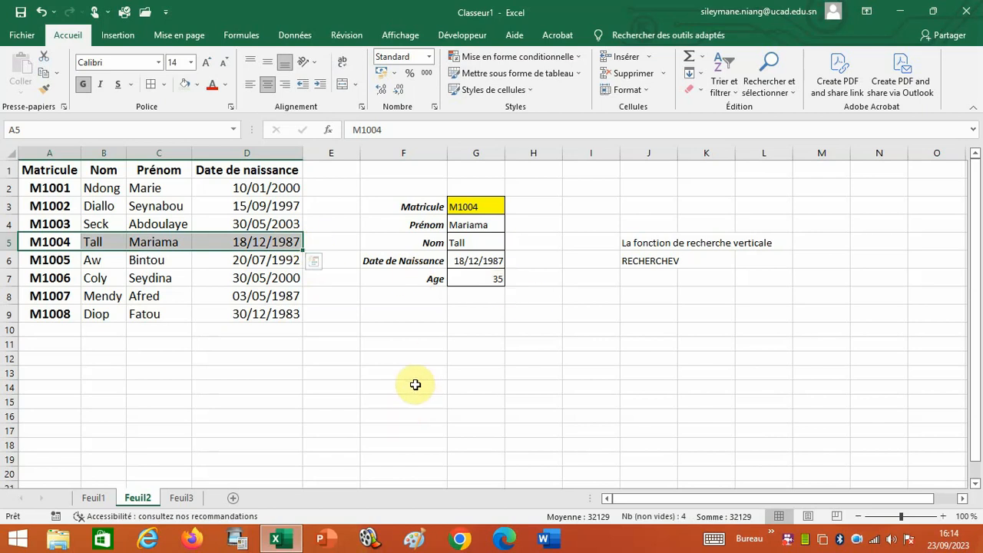
{"action": "left_click", "coordinate": [440, 341]}
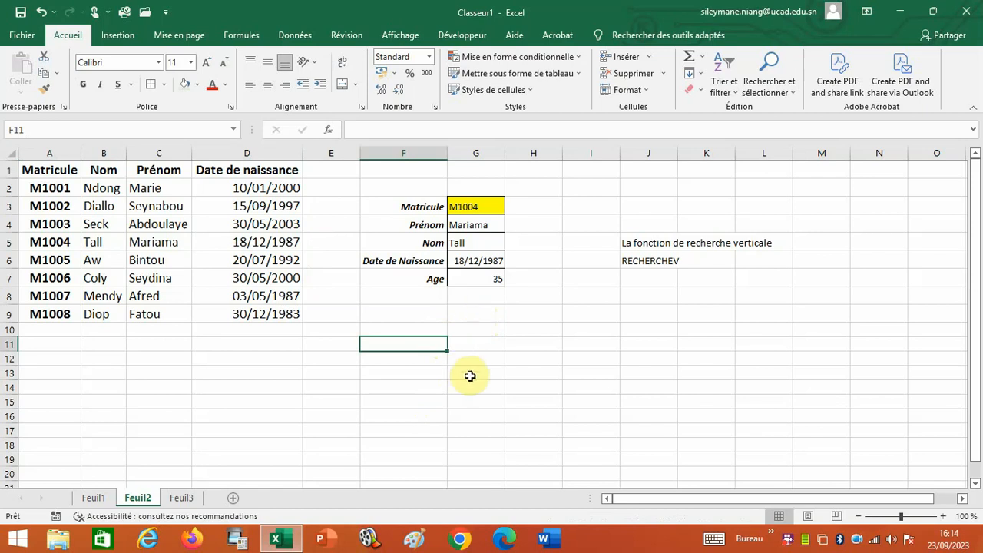
- Clear the test Matricule from G3
{"action": "left_click", "coordinate": [489, 206]}
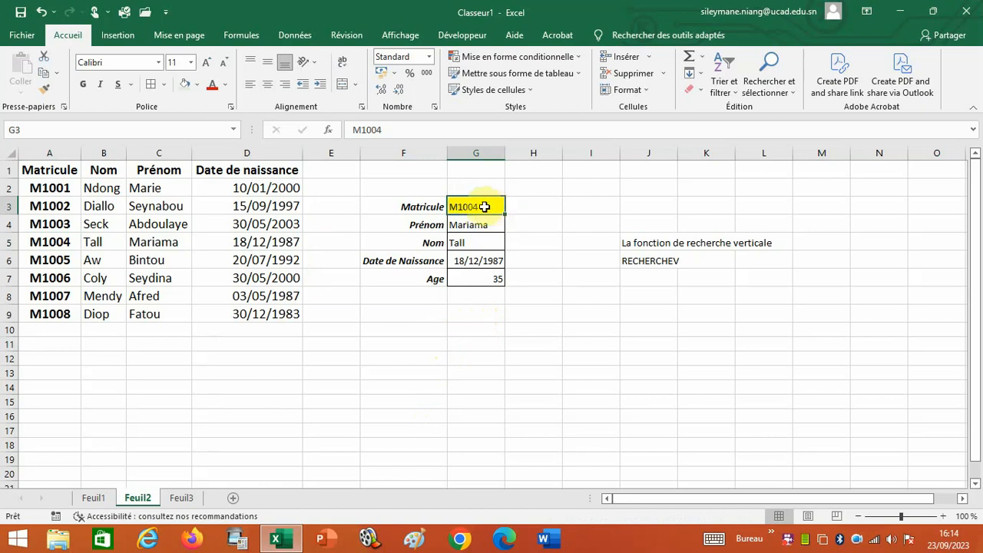
{"action": "key", "text": "Delete"}
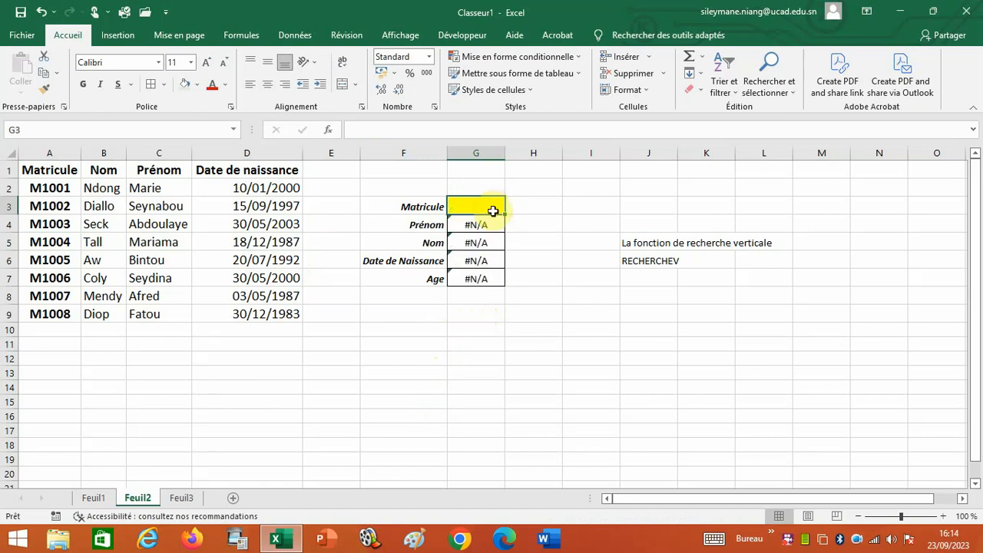
{"action": "left_click", "coordinate": [572, 313]}
- Apply data validation to the Matricule cell G3, allowing a Liste with source =$A$2:$A$9 and an in-cell dropdown
{"action": "left_click", "coordinate": [480, 203]}
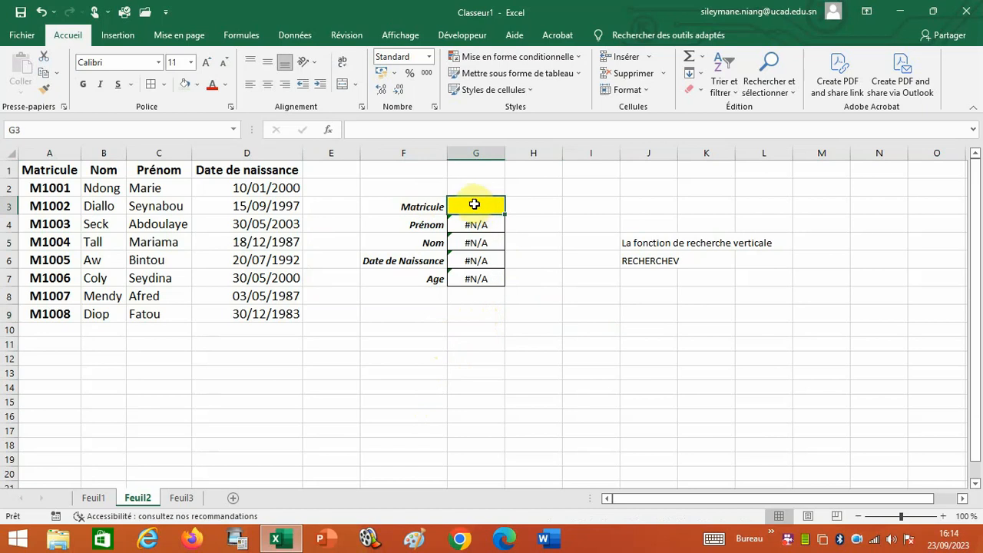
{"action": "left_click", "coordinate": [296, 35]}
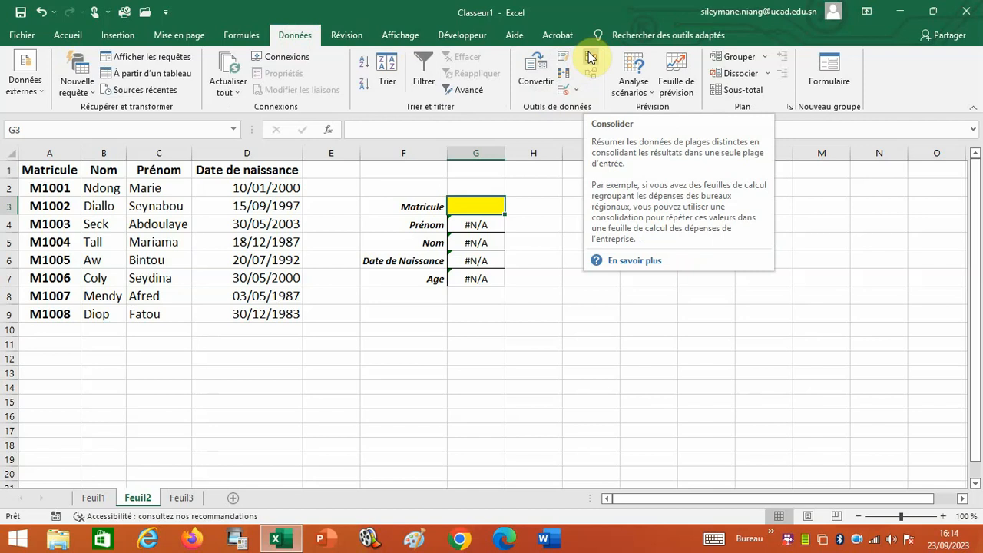
{"action": "left_click", "coordinate": [575, 90]}
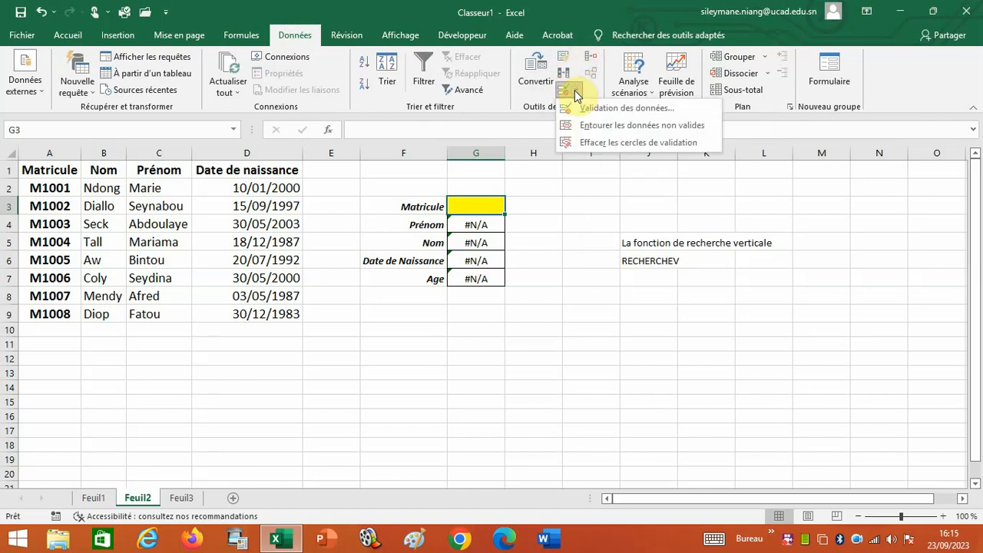
{"action": "left_click", "coordinate": [588, 108]}
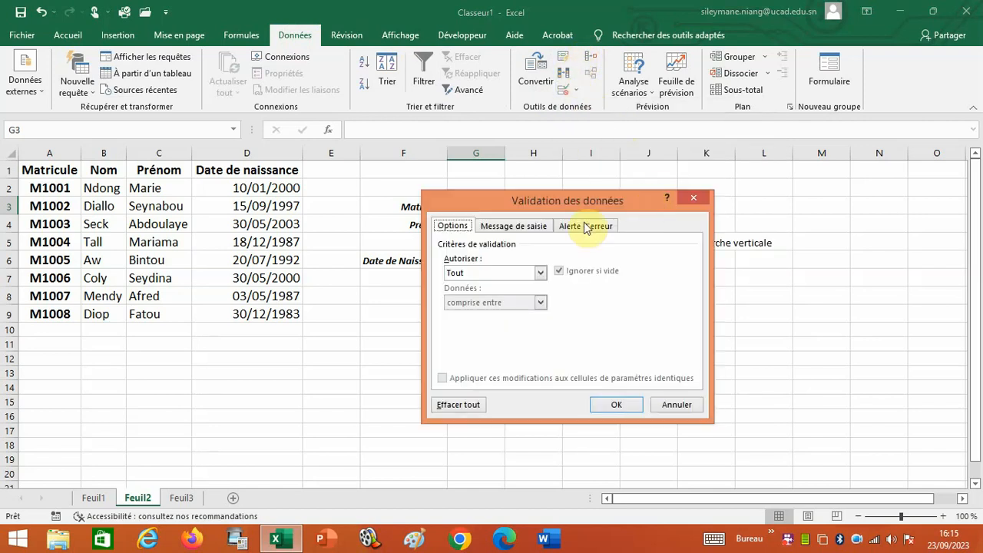
{"action": "left_click", "coordinate": [541, 274]}
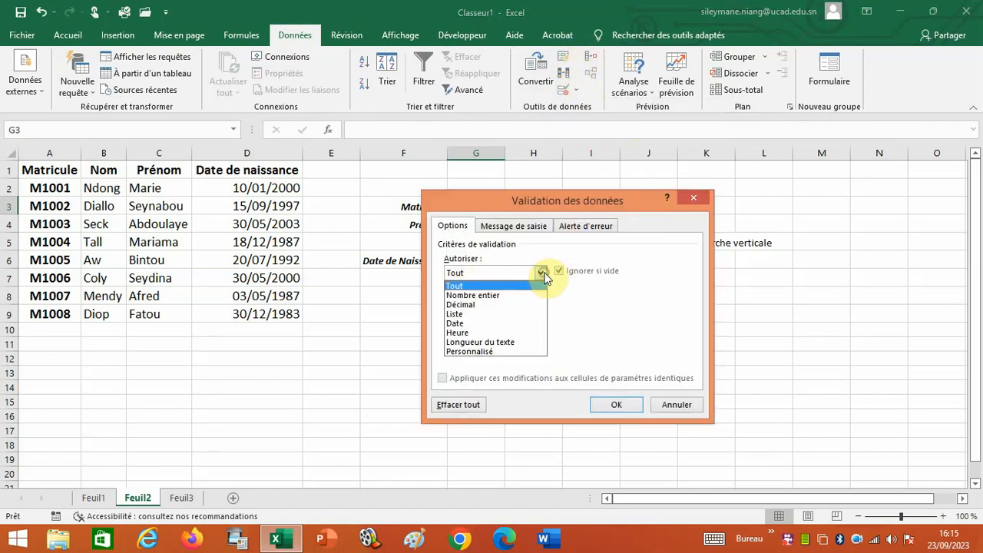
{"action": "left_click", "coordinate": [461, 314]}
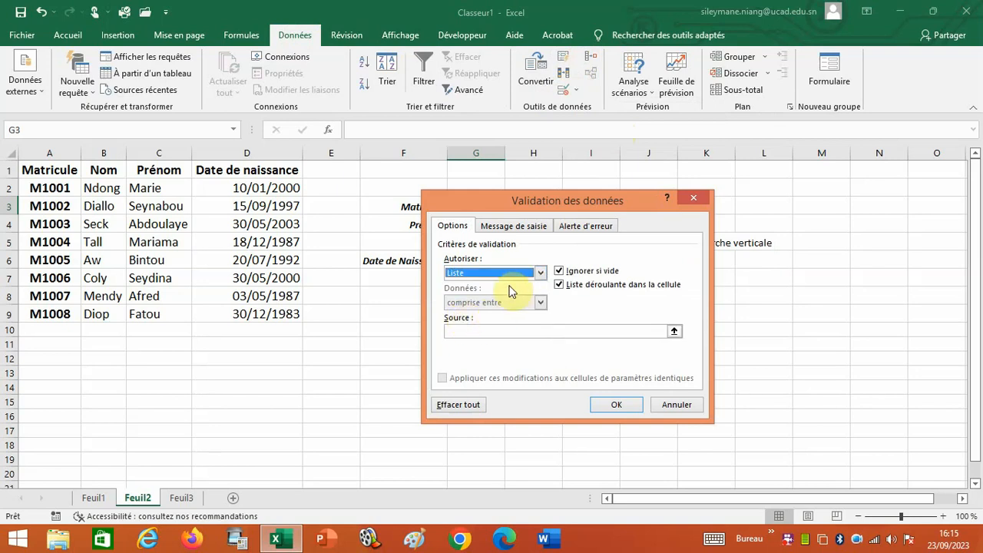
{"action": "left_click", "coordinate": [475, 331]}
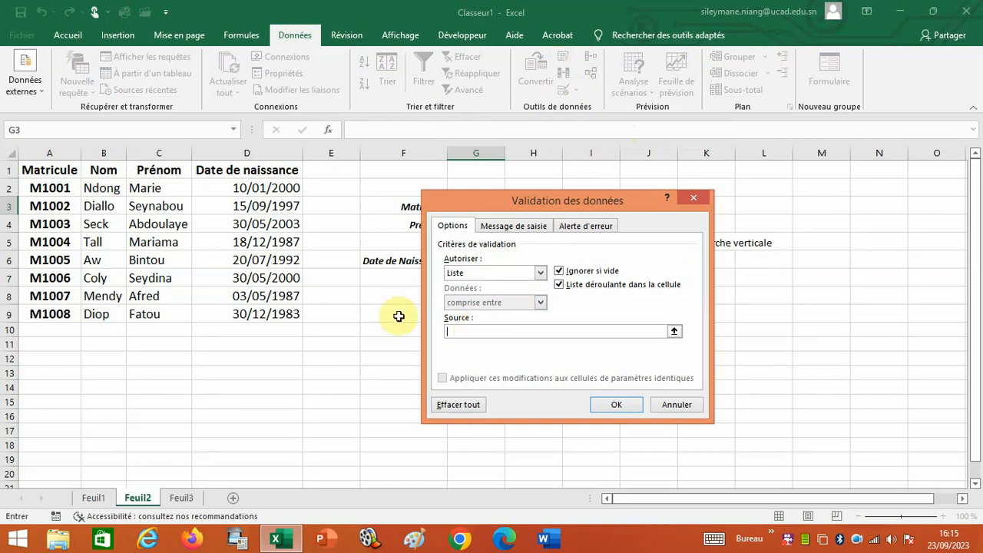
{"action": "left_click", "coordinate": [44, 186]}
{"action": "left_click_drag", "start_coordinate": [44, 186], "coordinate": [48, 314]}
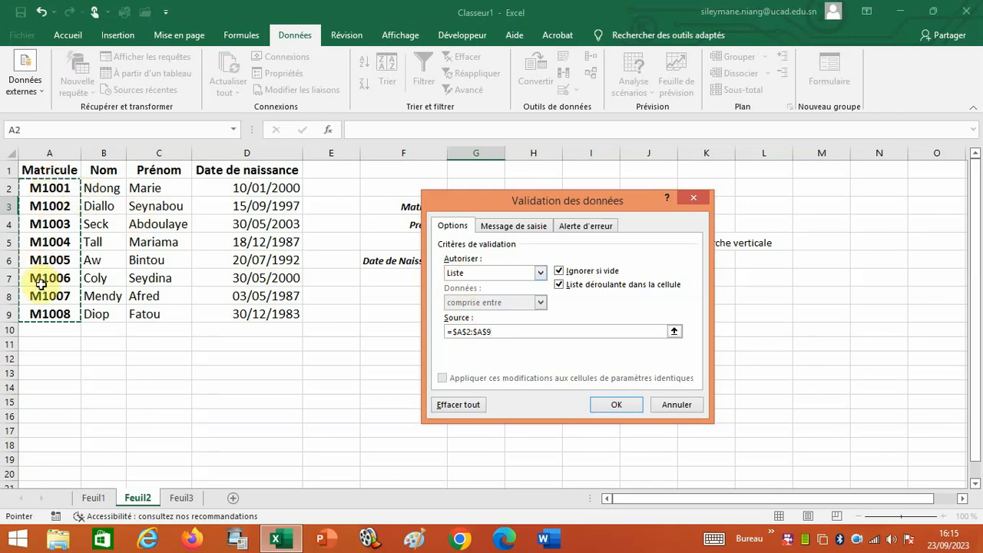
{"action": "left_click", "coordinate": [629, 405]}
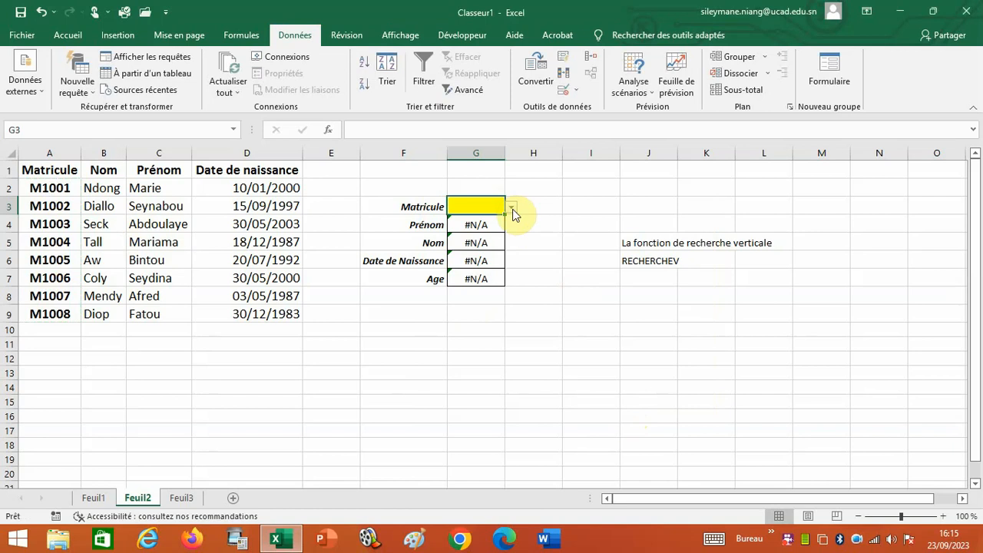
- Test the Matricule dropdown in G3 by choosing the entries from A6, A2, A6 again, A8 and finally A9
{"action": "left_click", "coordinate": [512, 208]}
{"action": "left_click", "coordinate": [512, 208]}
{"action": "left_click", "coordinate": [512, 209]}
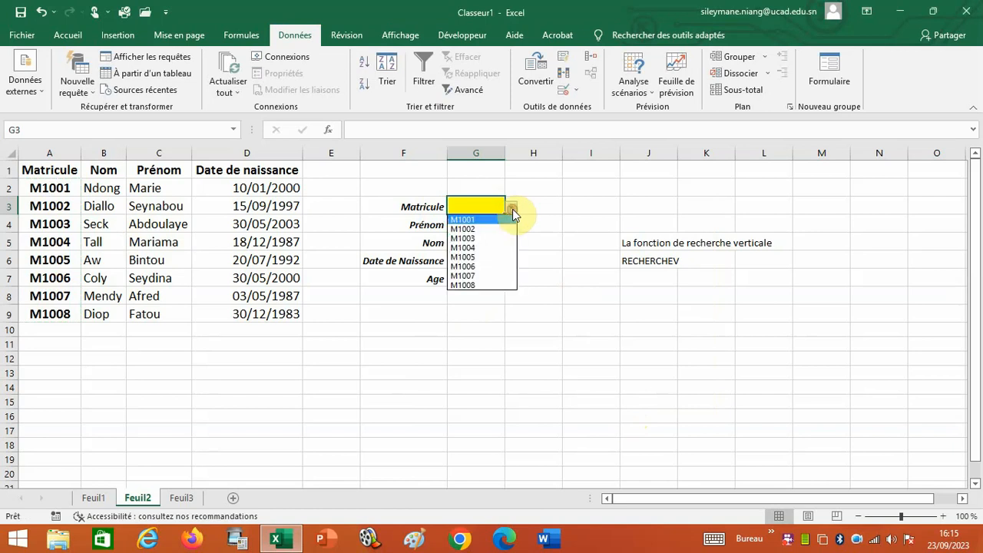
{"action": "left_click", "coordinate": [465, 256]}
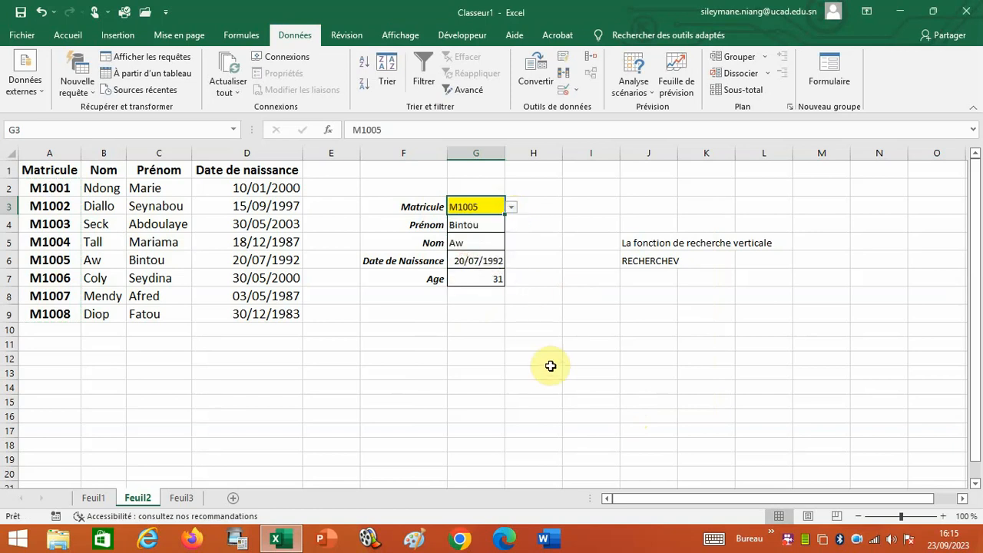
{"action": "left_click", "coordinate": [511, 208]}
{"action": "left_click", "coordinate": [464, 216]}
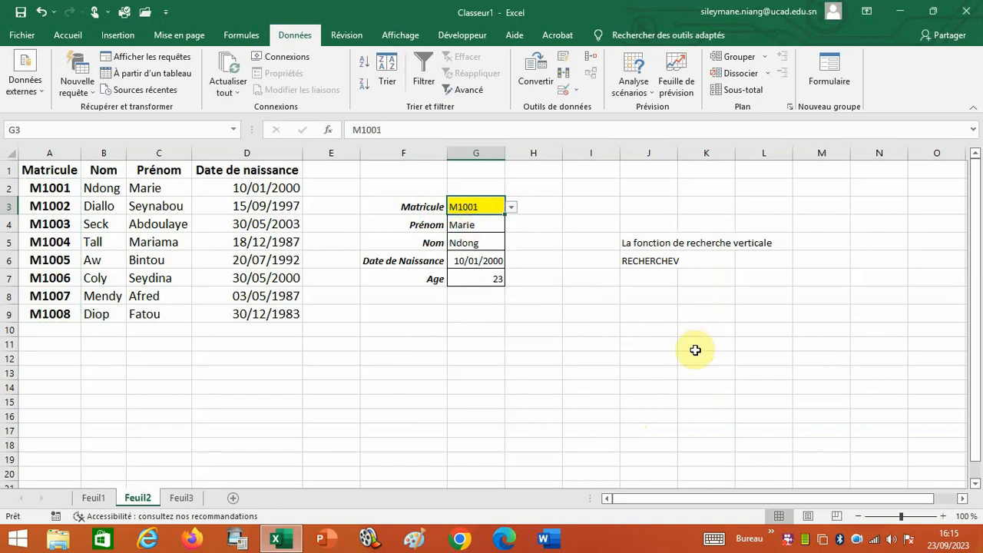
{"action": "left_click", "coordinate": [510, 207]}
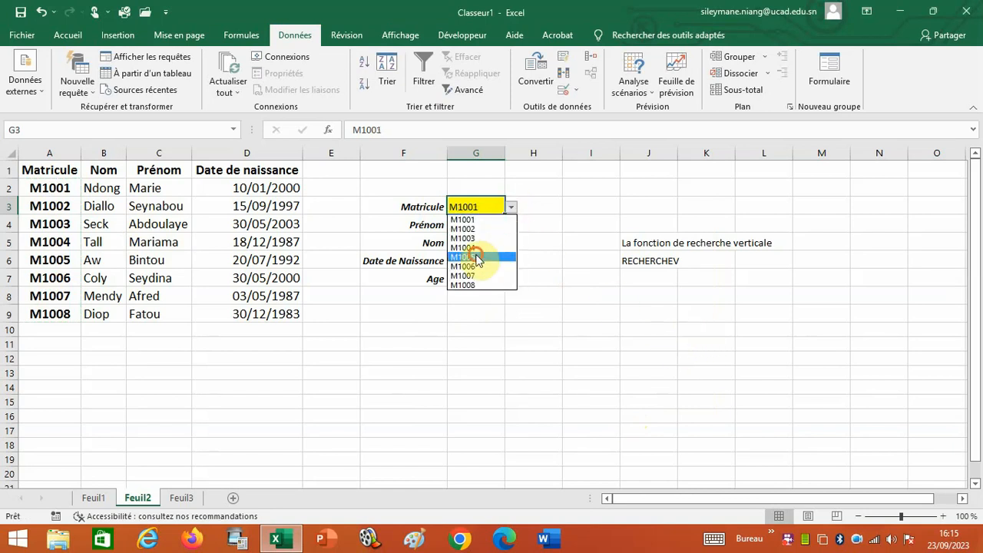
{"action": "left_click", "coordinate": [482, 256]}
{"action": "left_click", "coordinate": [511, 207]}
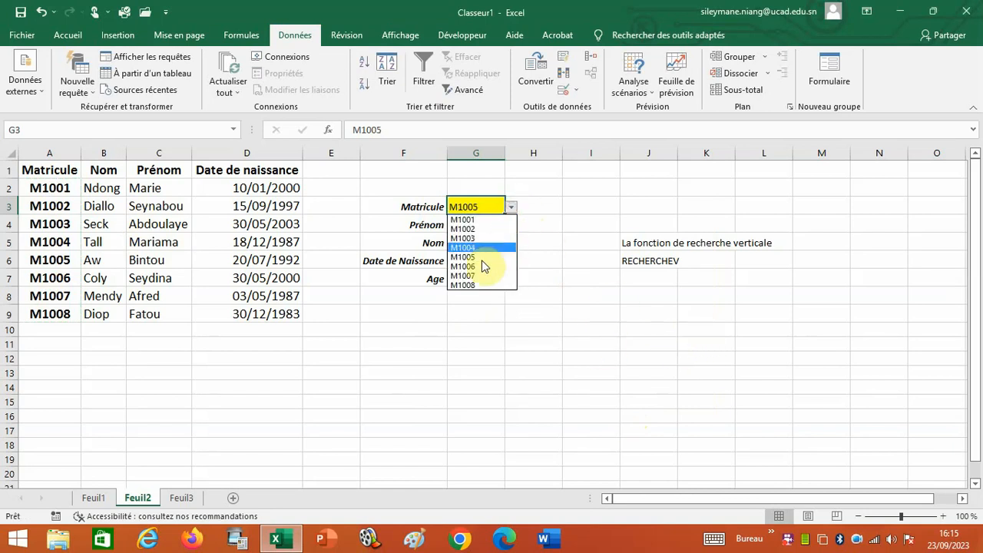
{"action": "left_click", "coordinate": [480, 276]}
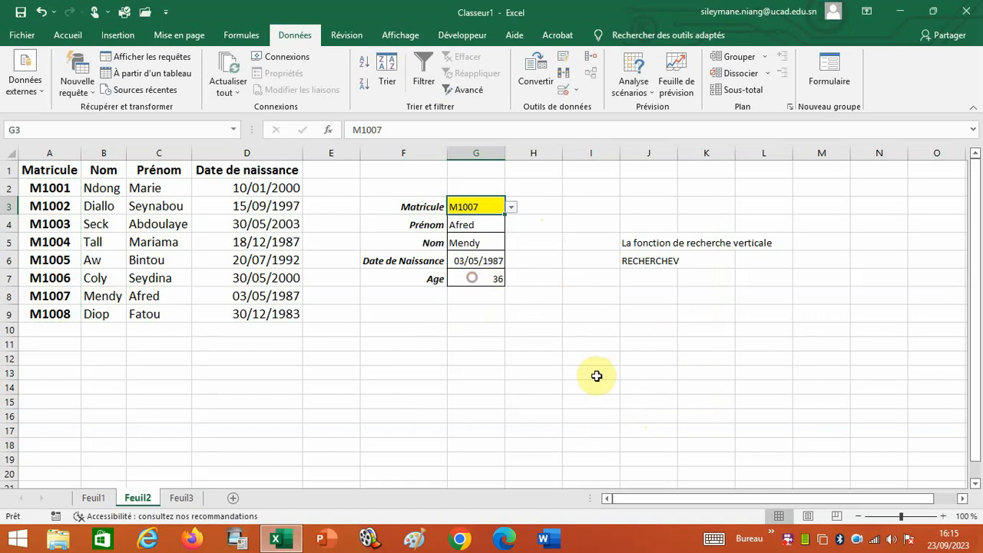
{"action": "left_click", "coordinate": [512, 206]}
{"action": "left_click", "coordinate": [475, 286]}
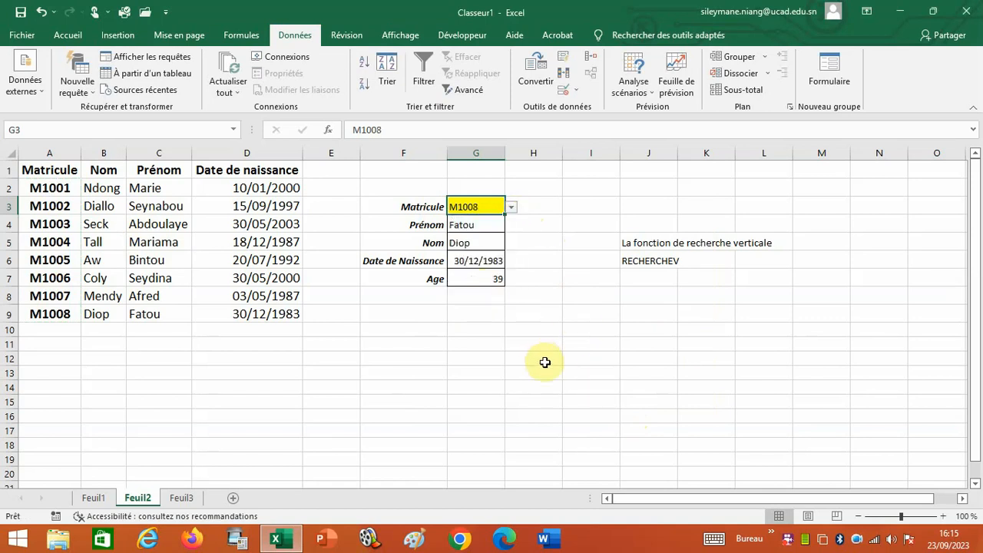
{"action": "left_click", "coordinate": [544, 362]}
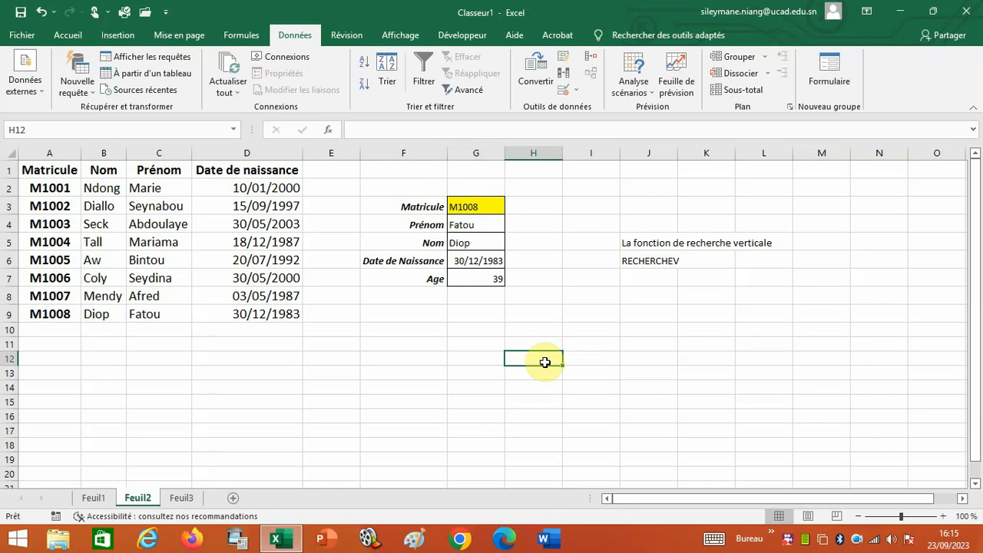
- Open sheet Feuil3 and set its zoom to 120 %
{"action": "left_click", "coordinate": [182, 498]}
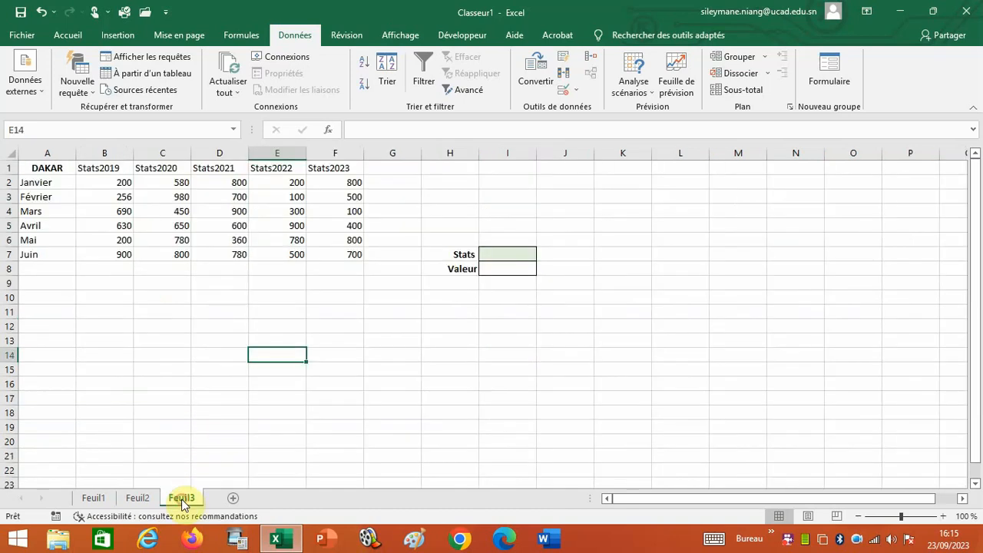
{"action": "left_click", "coordinate": [179, 335]}
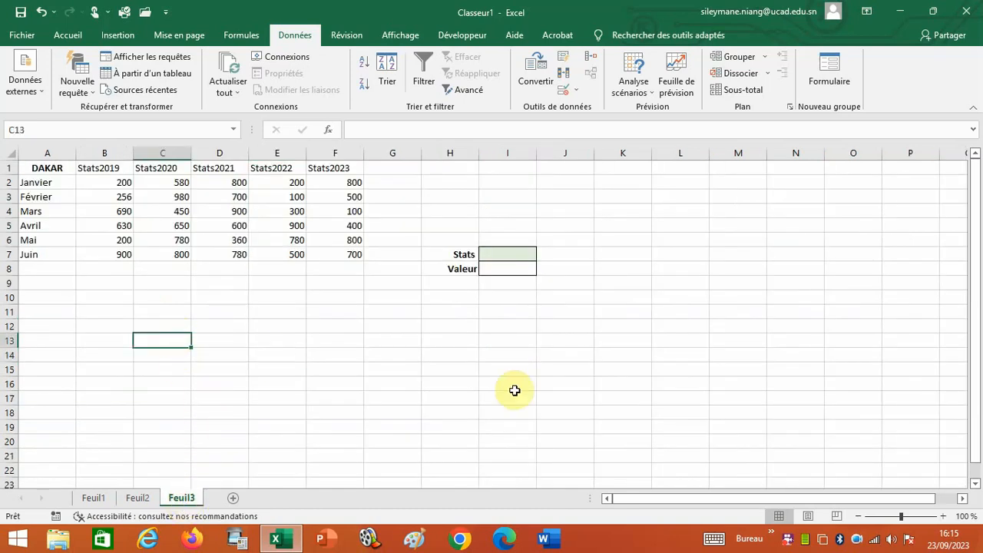
{"action": "double_click", "coordinate": [942, 516]}
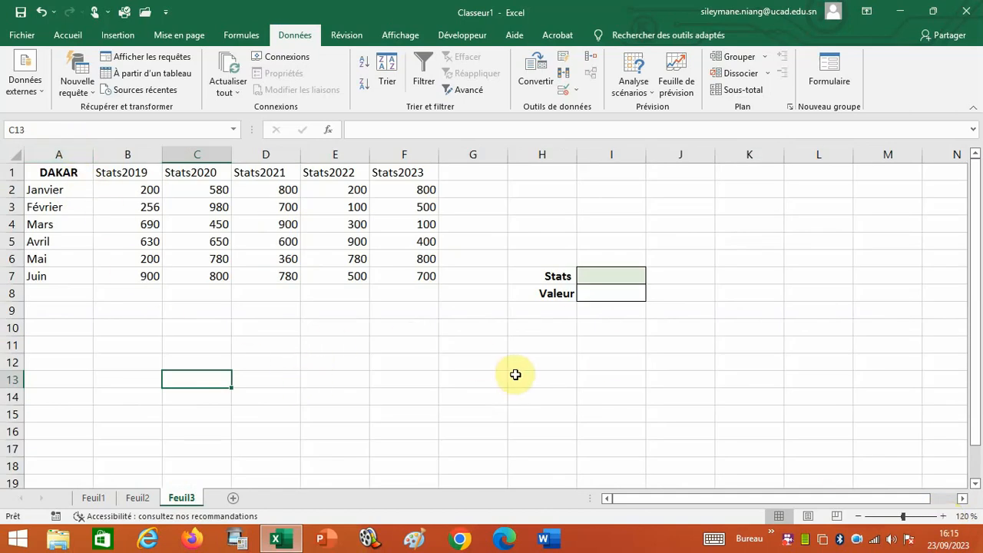
- Examine the headers Stats2019 to Stats2023 in B1:F1 and the Stats and Valeur cells I7 and I8
{"action": "left_click", "coordinate": [100, 170]}
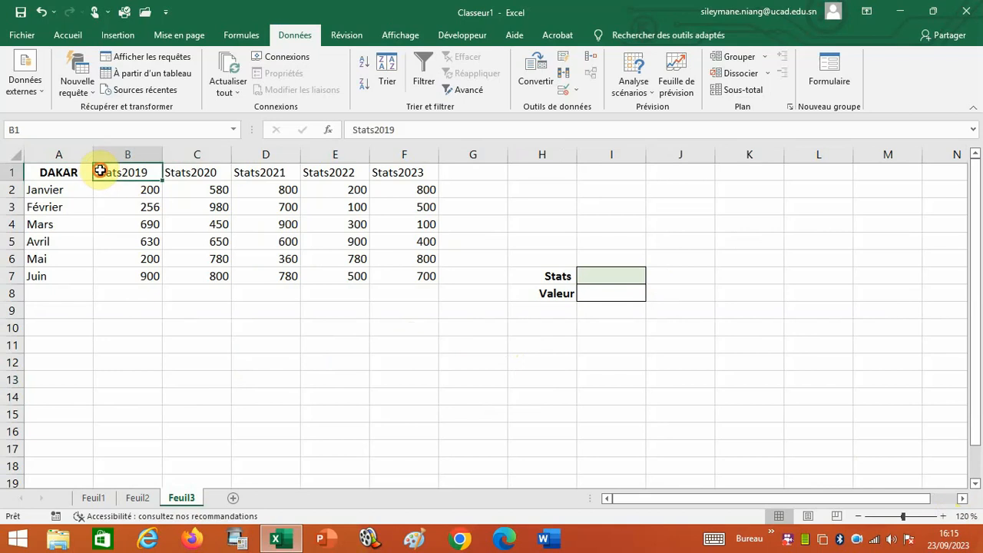
{"action": "left_click_drag", "start_coordinate": [100, 171], "coordinate": [401, 176]}
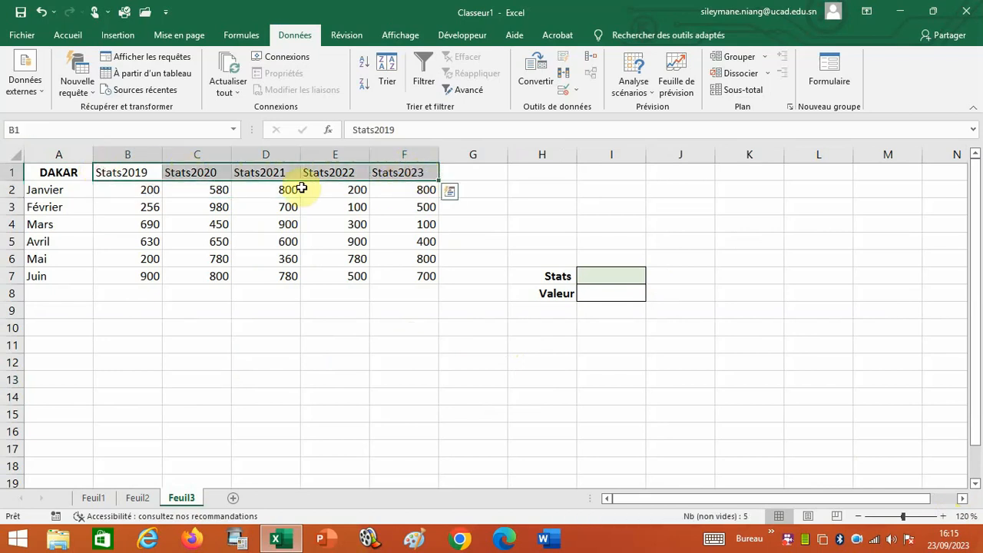
{"action": "left_click", "coordinate": [136, 168]}
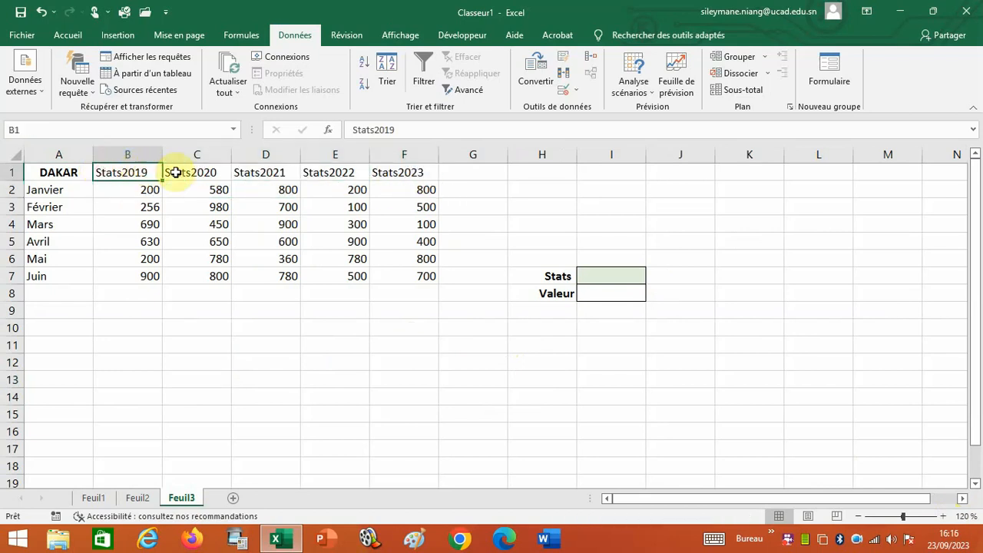
{"action": "left_click", "coordinate": [199, 175]}
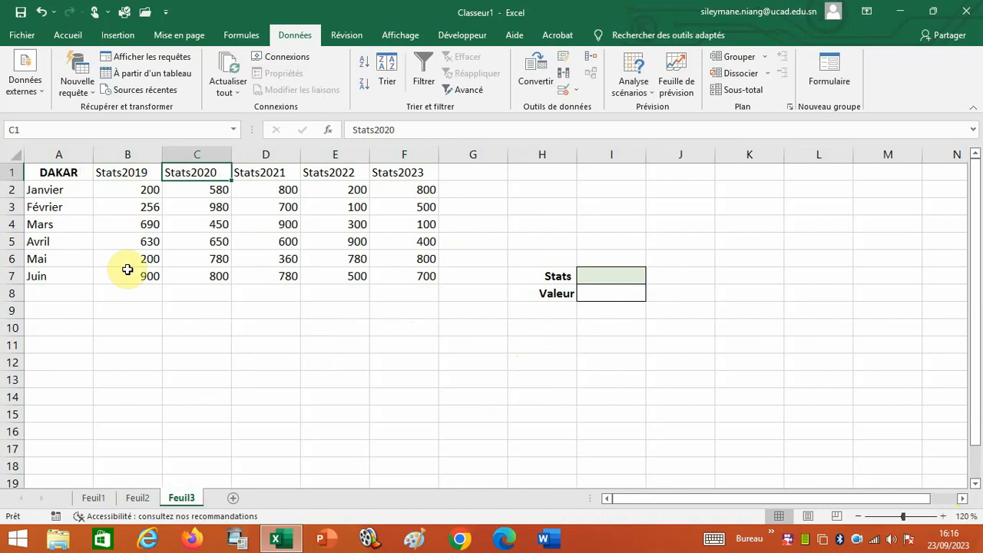
{"action": "left_click", "coordinate": [592, 294]}
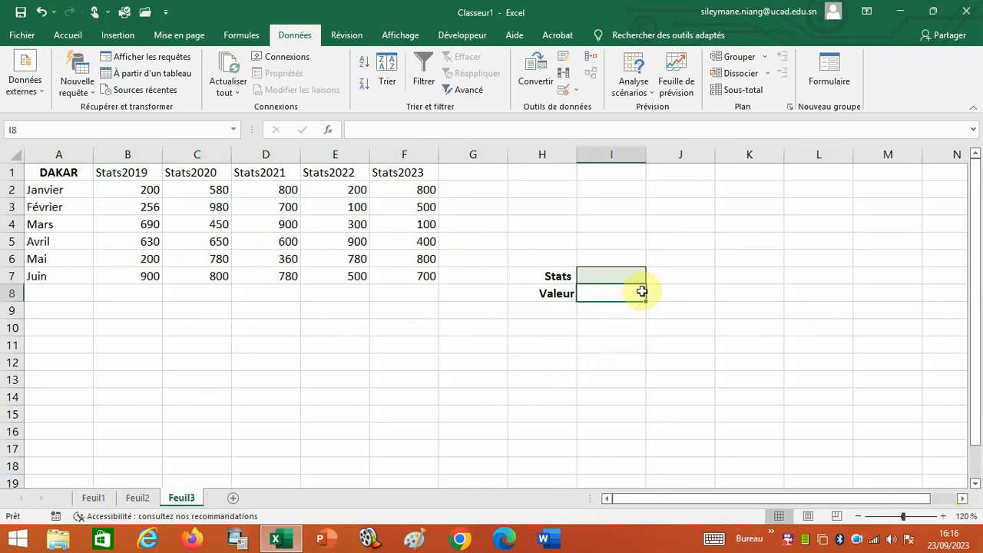
{"action": "left_click", "coordinate": [614, 277]}
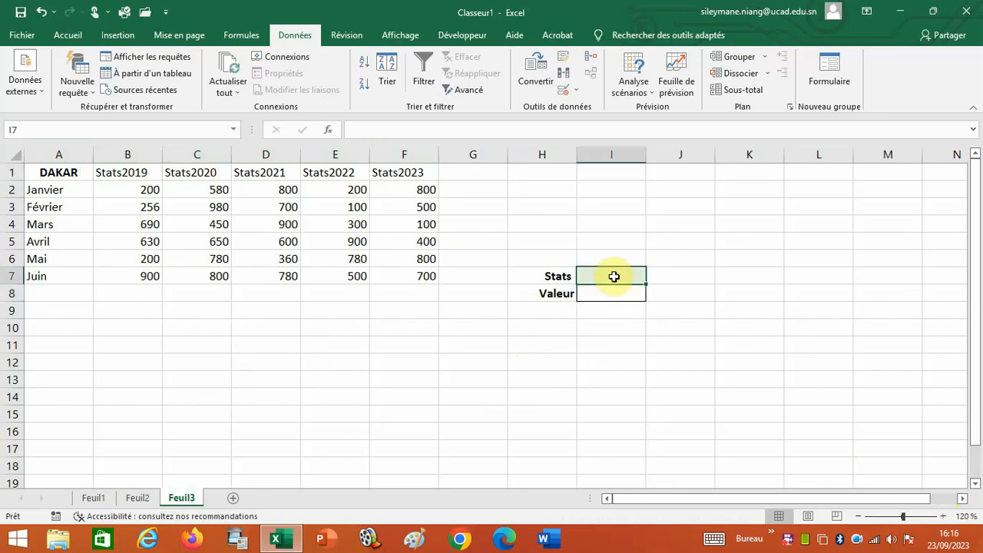
{"action": "left_click", "coordinate": [607, 299]}
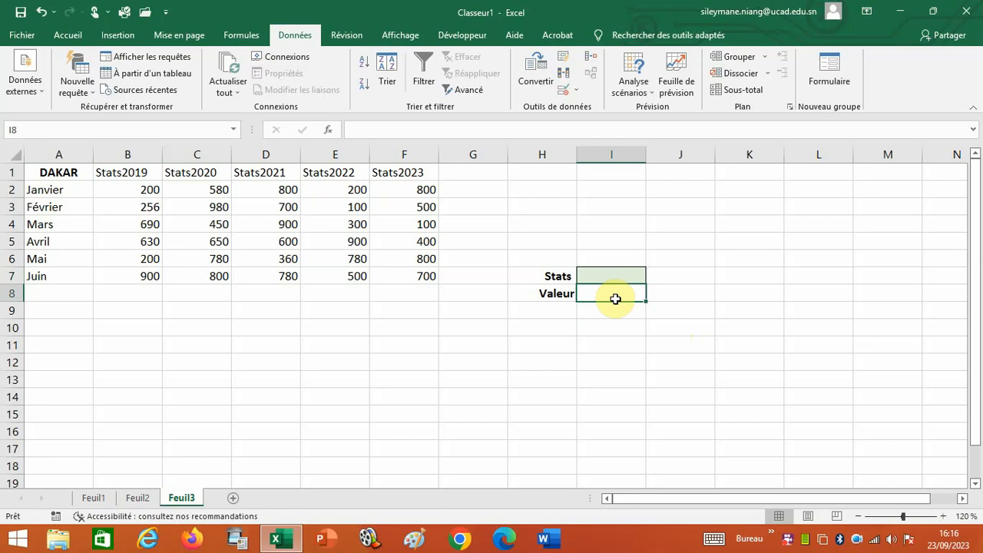
{"action": "type", "text": "+"}
{"action": "key", "text": "BackSpace"}
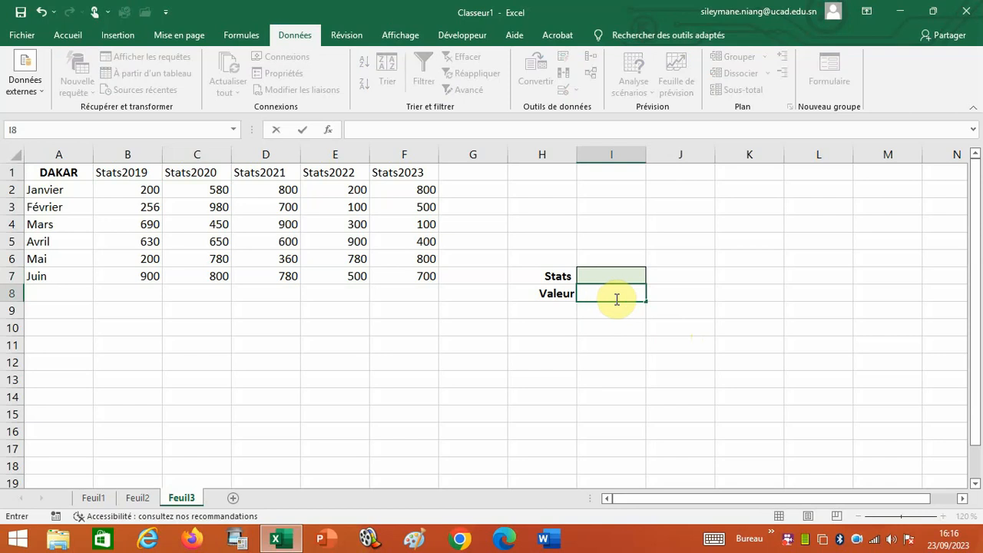
{"action": "type", "text": "=reche"}
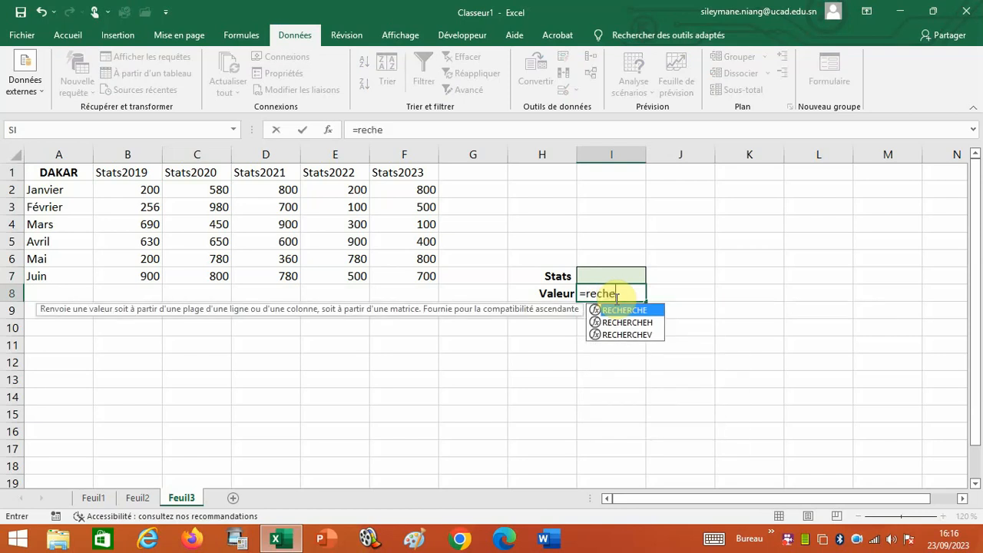
{"action": "type", "text": "r"}
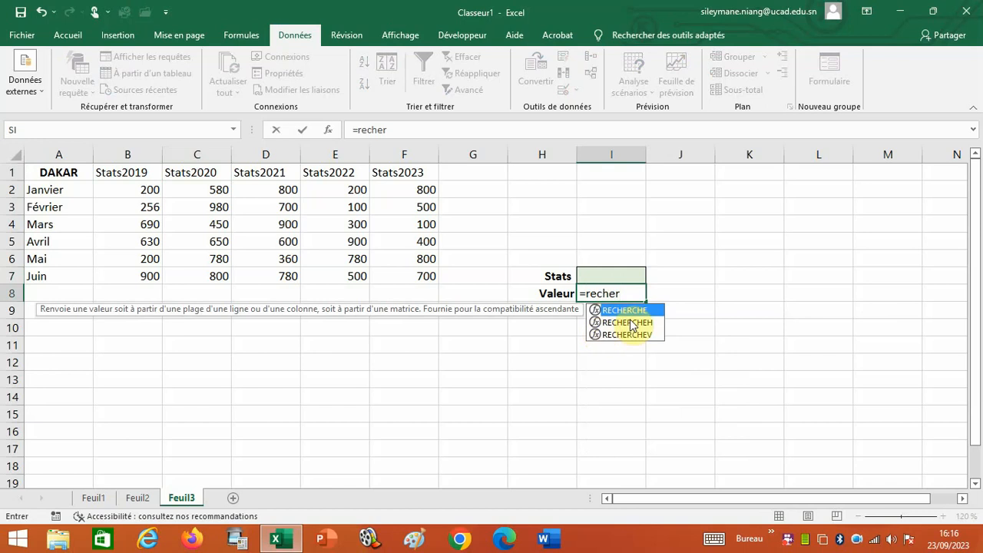
{"action": "double_click", "coordinate": [628, 322]}
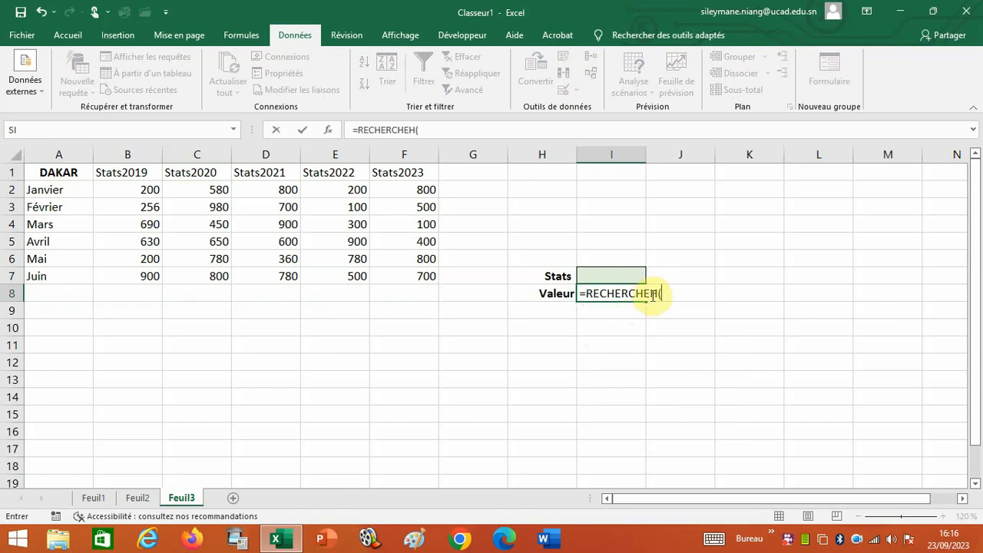
{"action": "left_click", "coordinate": [606, 276]}
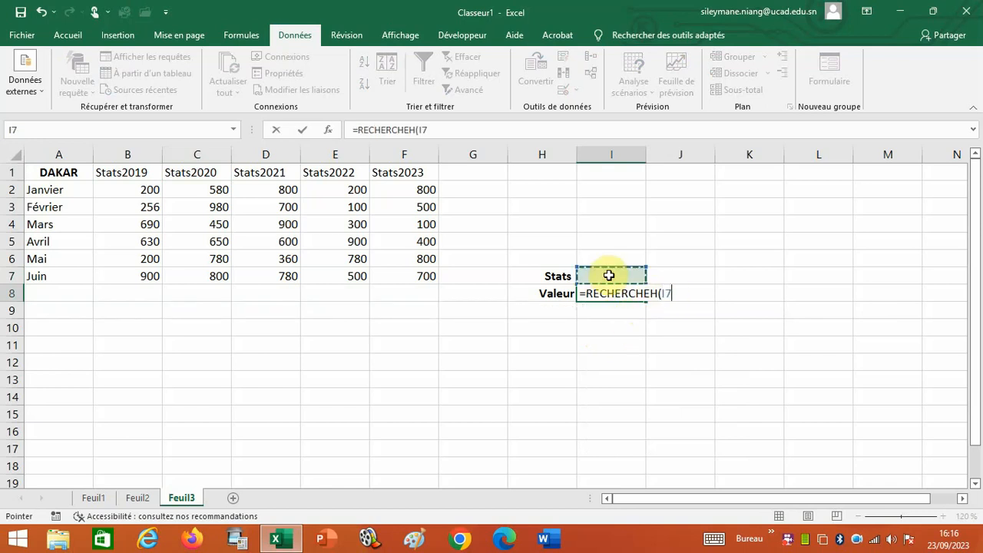
{"action": "type", "text": ";"}
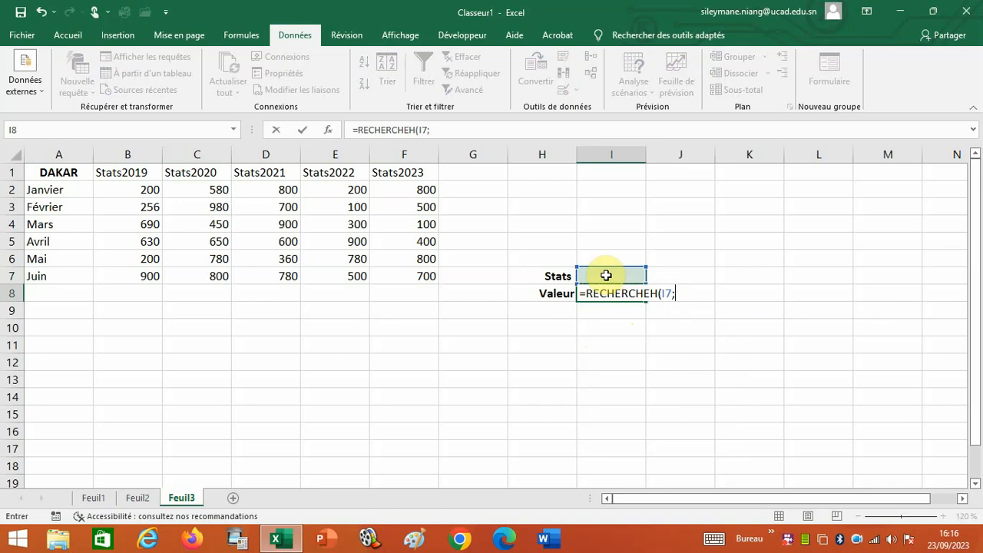
{"action": "left_click_drag", "start_coordinate": [66, 169], "coordinate": [396, 273]}
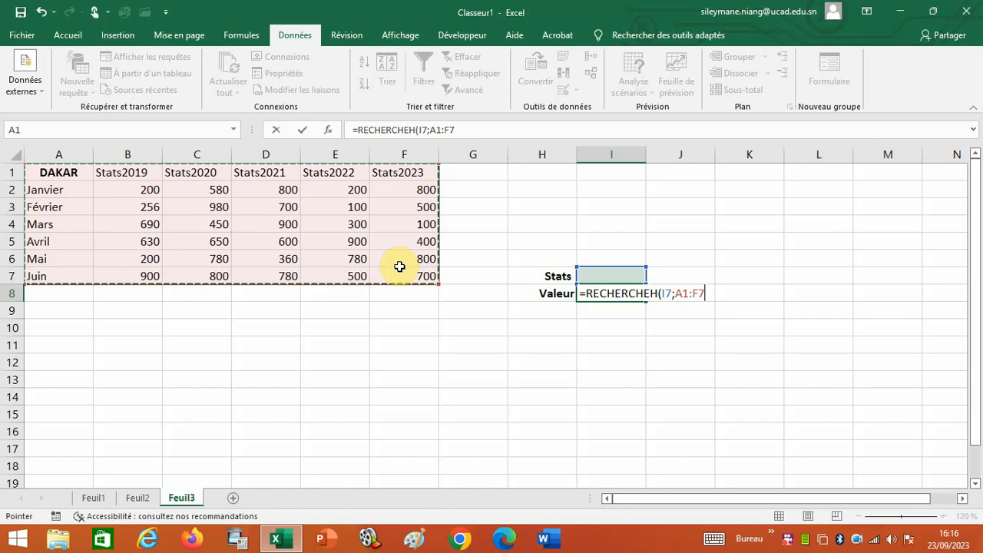
{"action": "type", "text": ";"}
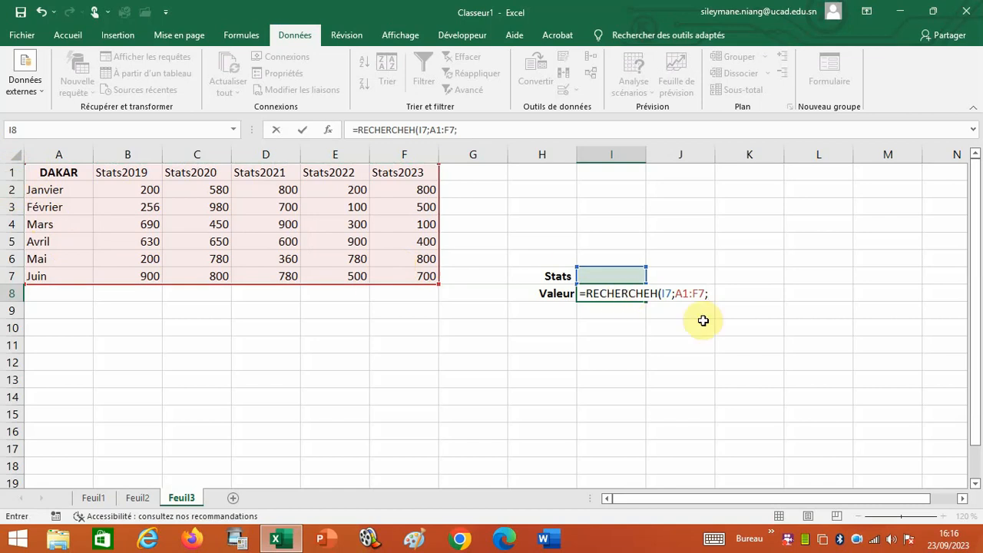
{"action": "left_click_drag", "start_coordinate": [684, 293], "coordinate": [701, 292]}
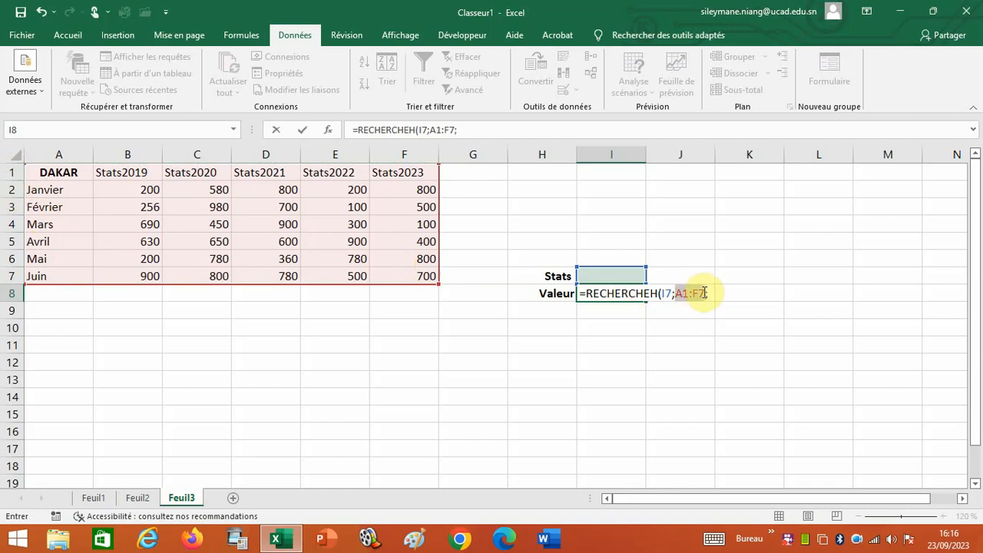
{"action": "left_click_drag", "start_coordinate": [38, 189], "coordinate": [384, 279]}
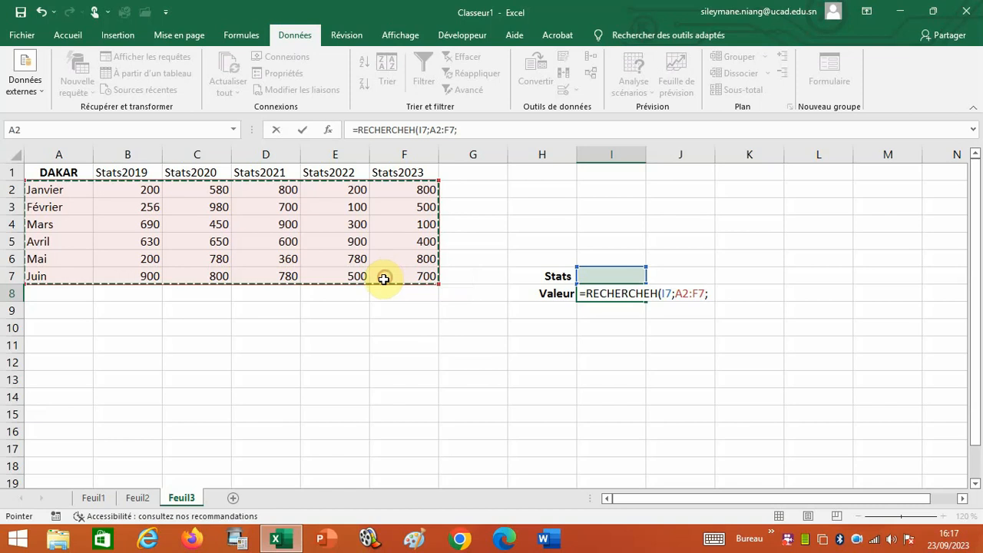
{"action": "left_click", "coordinate": [717, 290]}
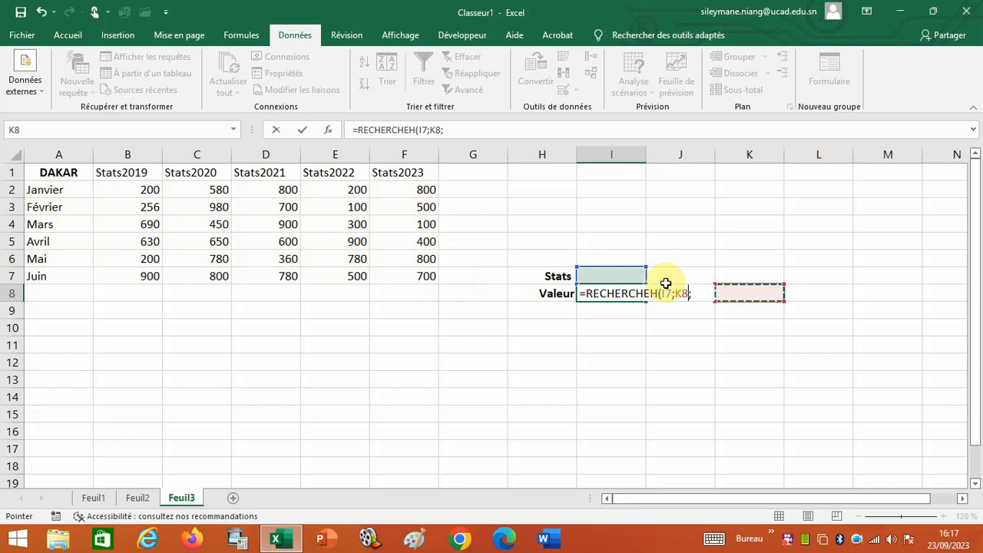
{"action": "key", "text": "Escape"}
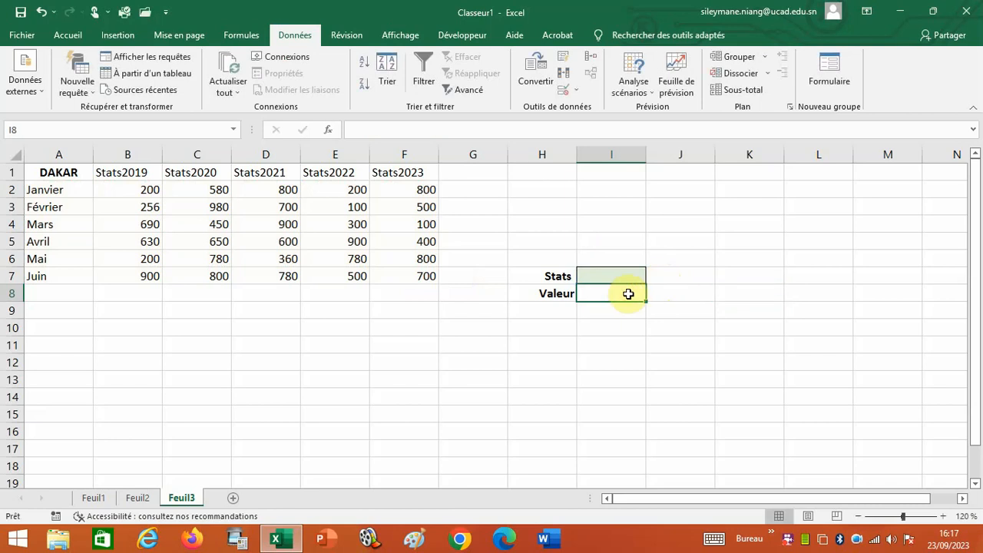
- Enter =RECHERCHEH(I7;A1:F7;4;FAUX) in the Valeur cell I8
{"action": "type", "text": "=rech"}
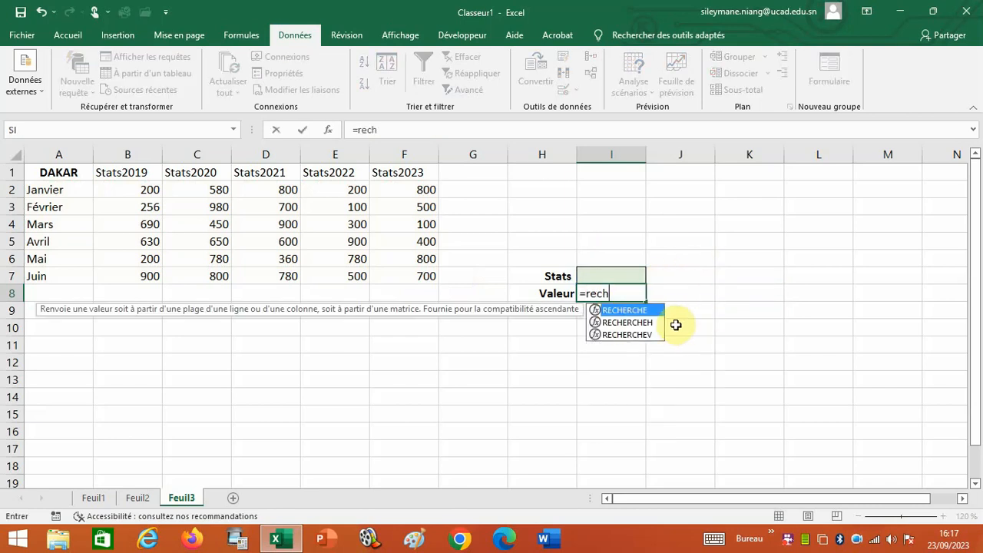
{"action": "double_click", "coordinate": [652, 322]}
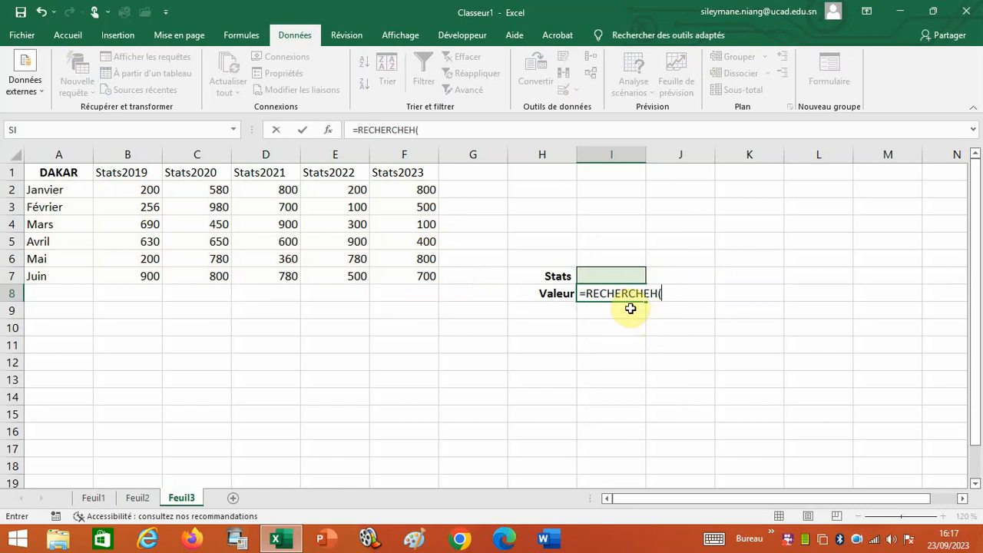
{"action": "left_click", "coordinate": [611, 275]}
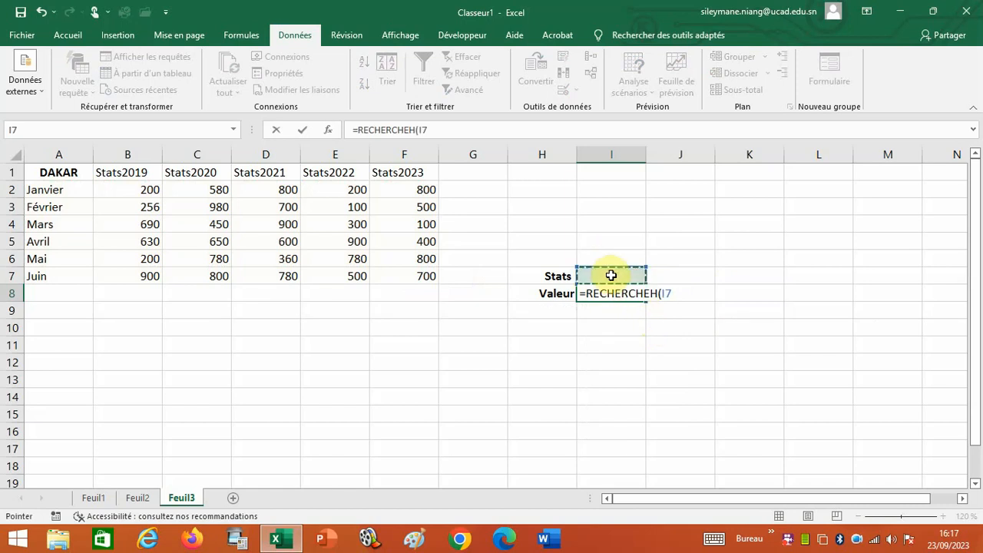
{"action": "type", "text": ","}
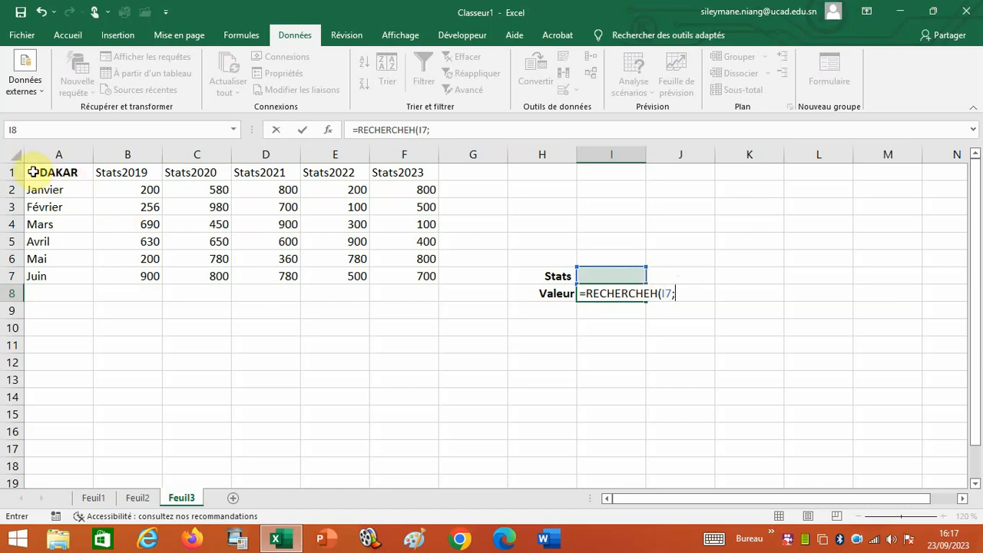
{"action": "left_click_drag", "start_coordinate": [30, 171], "coordinate": [398, 270]}
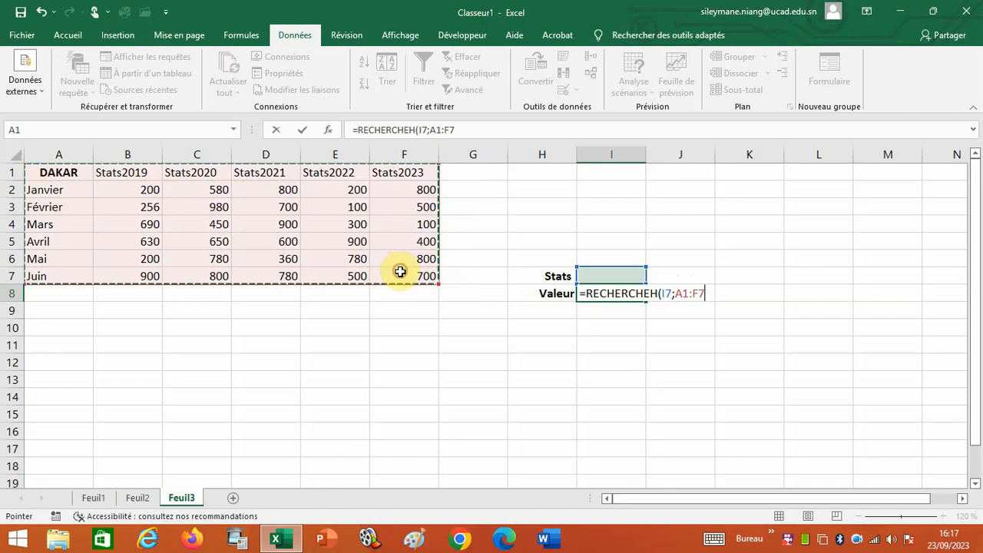
{"action": "type", "text": ";"}
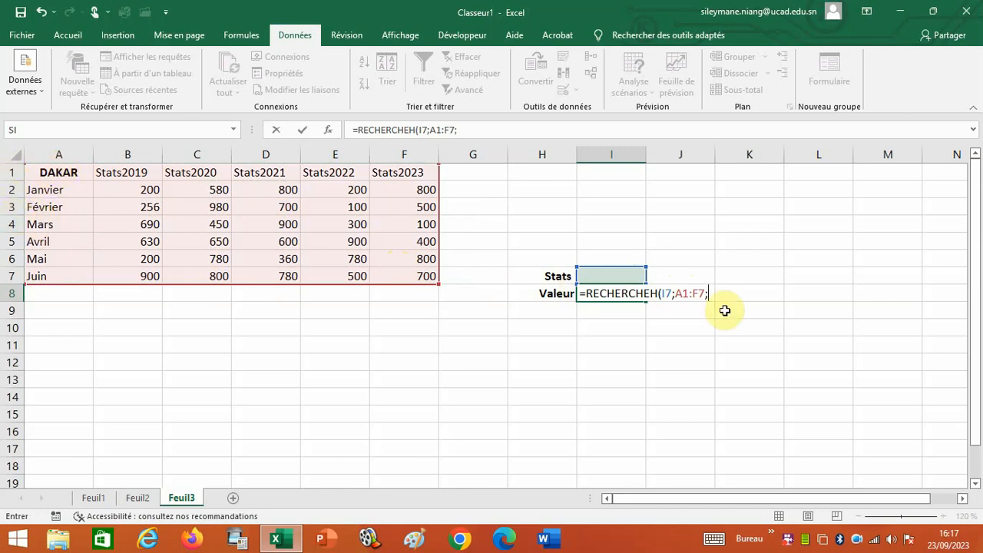
{"action": "type", "text": "4;"}
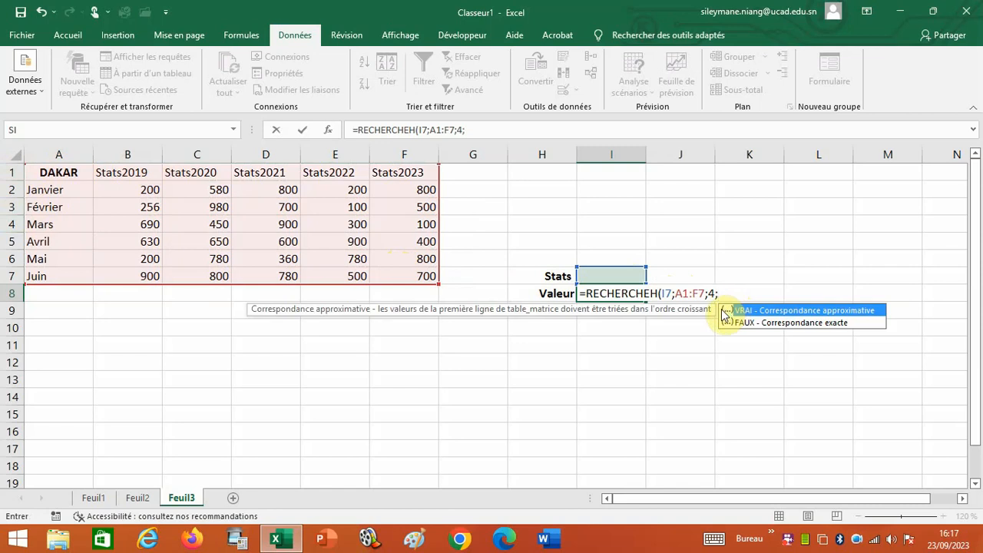
{"action": "double_click", "coordinate": [759, 323]}
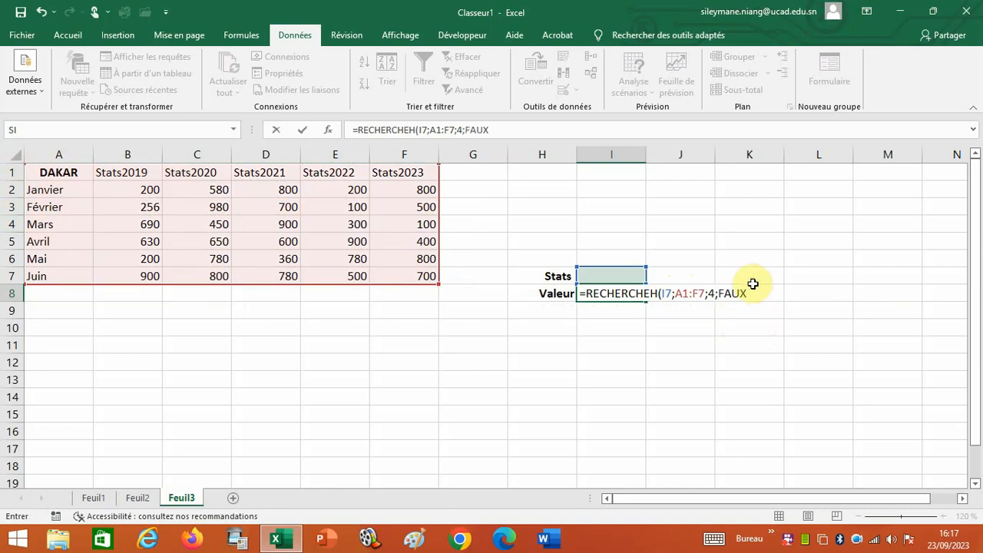
{"action": "type", "text": ")"}
{"action": "key", "text": "Return"}
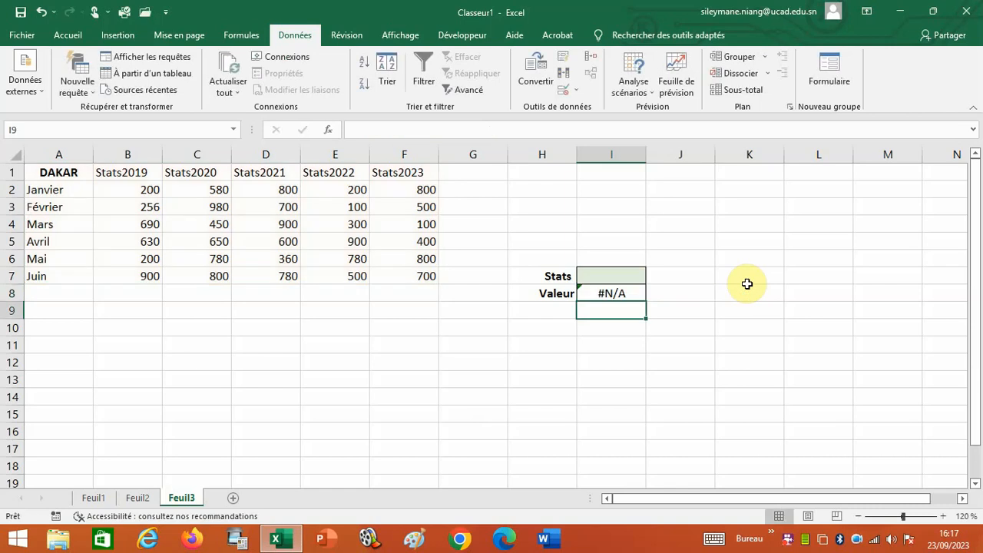
- Test the lookup by setting the Stats cell I7 to Stats2020, Stats2022 and finally Stats2021
{"action": "left_click", "coordinate": [612, 277]}
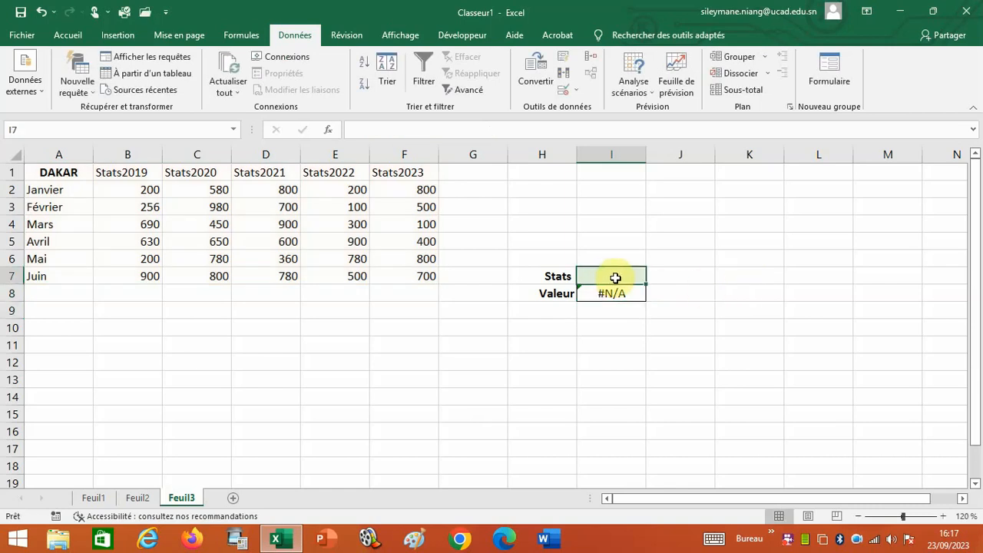
{"action": "type", "text": "Stat"}
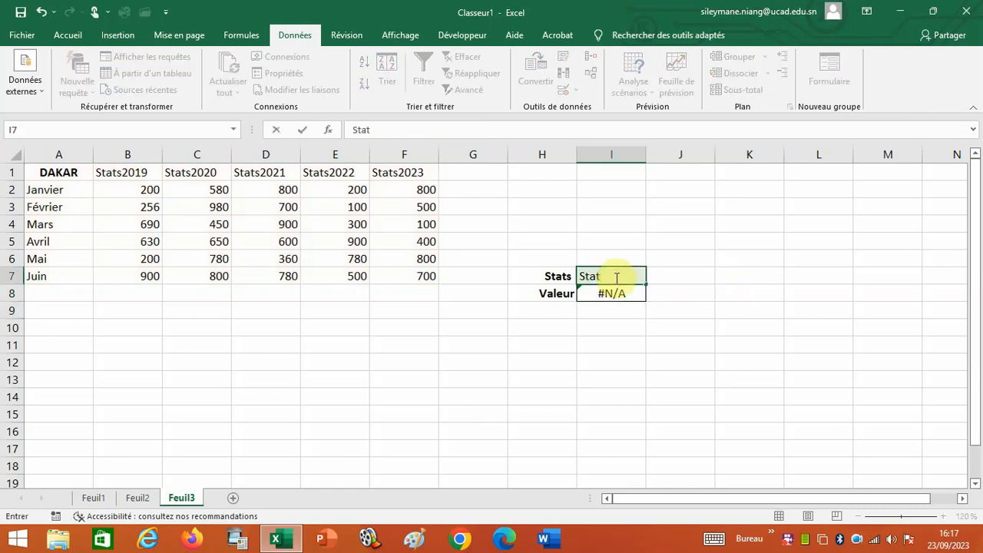
{"action": "type", "text": "s2020"}
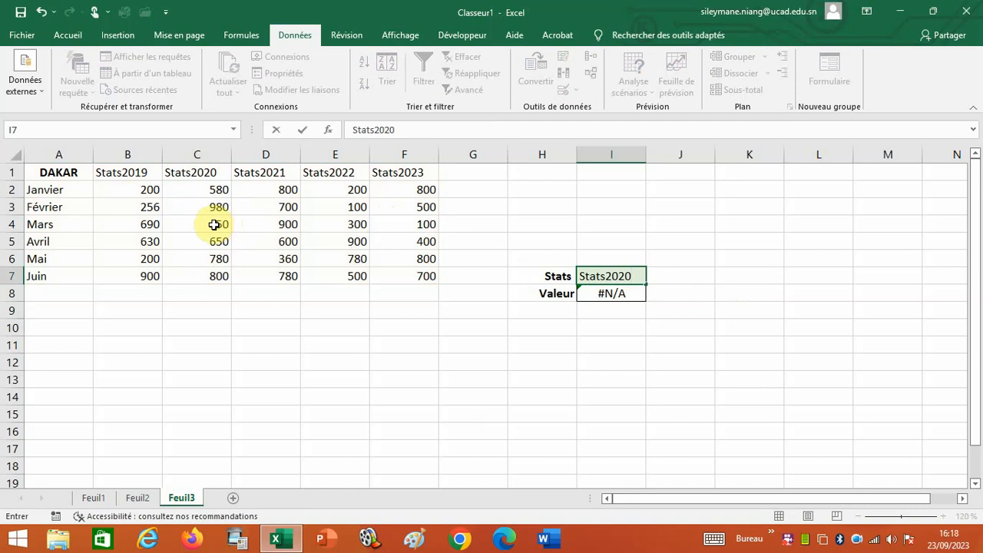
{"action": "key", "text": "Return"}
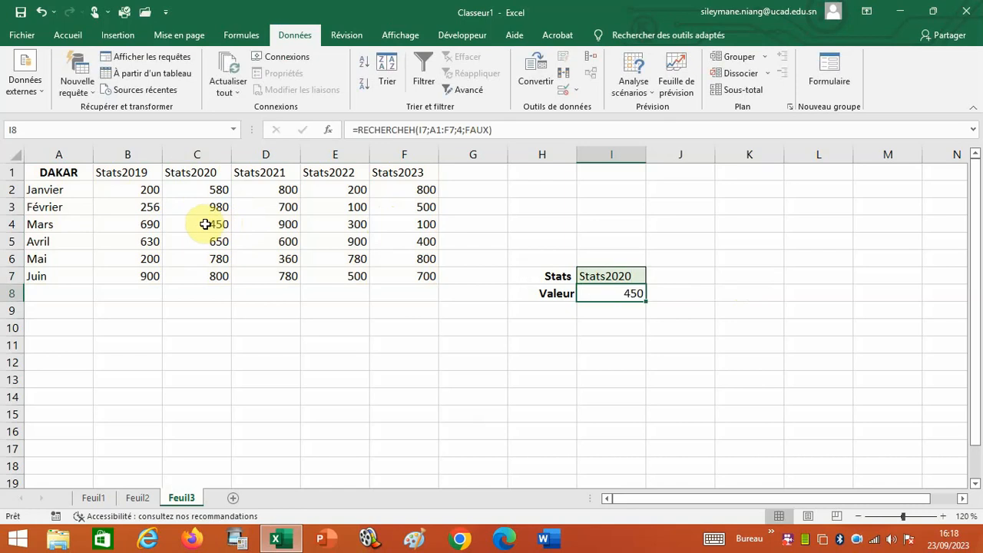
{"action": "double_click", "coordinate": [636, 276]}
{"action": "key", "text": "BackSpace"}
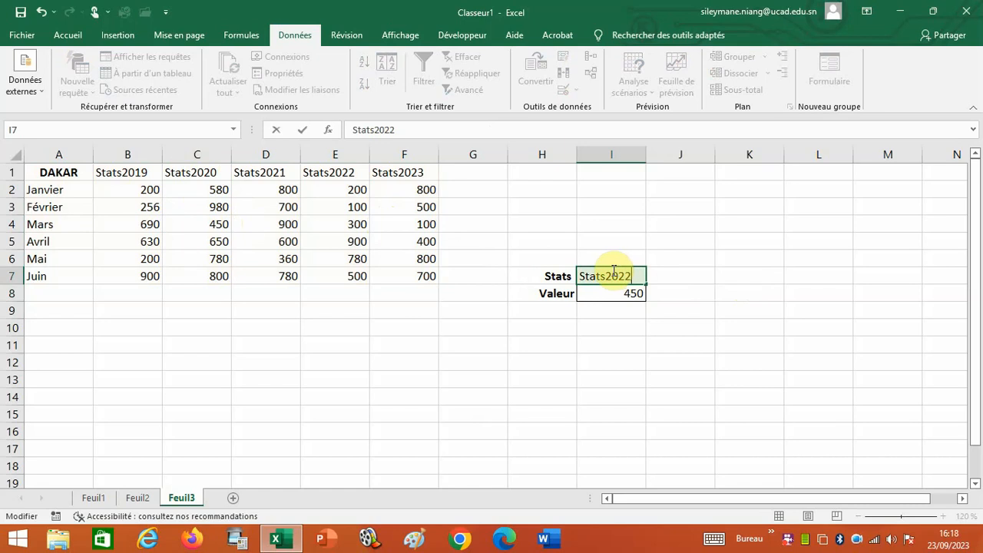
{"action": "key", "text": "Return"}
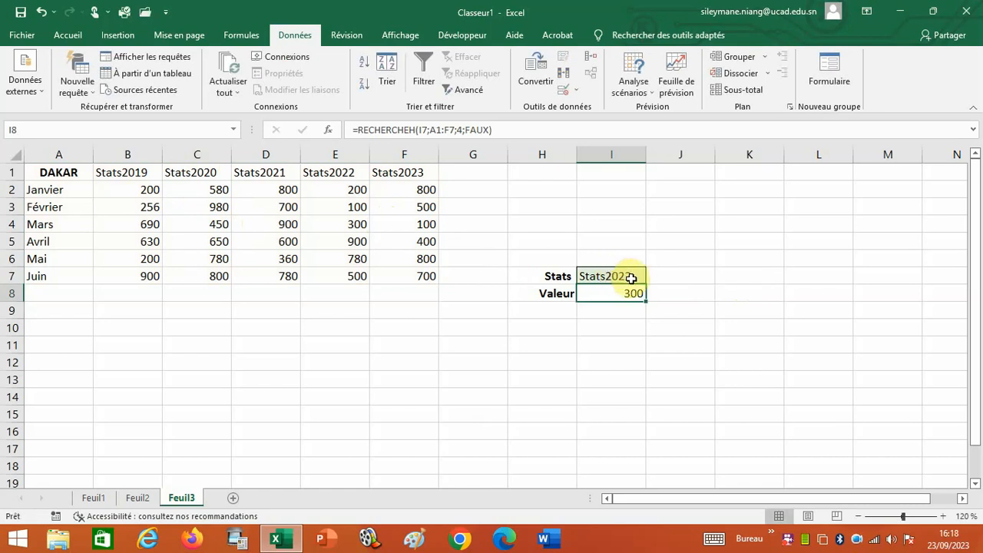
{"action": "double_click", "coordinate": [632, 275]}
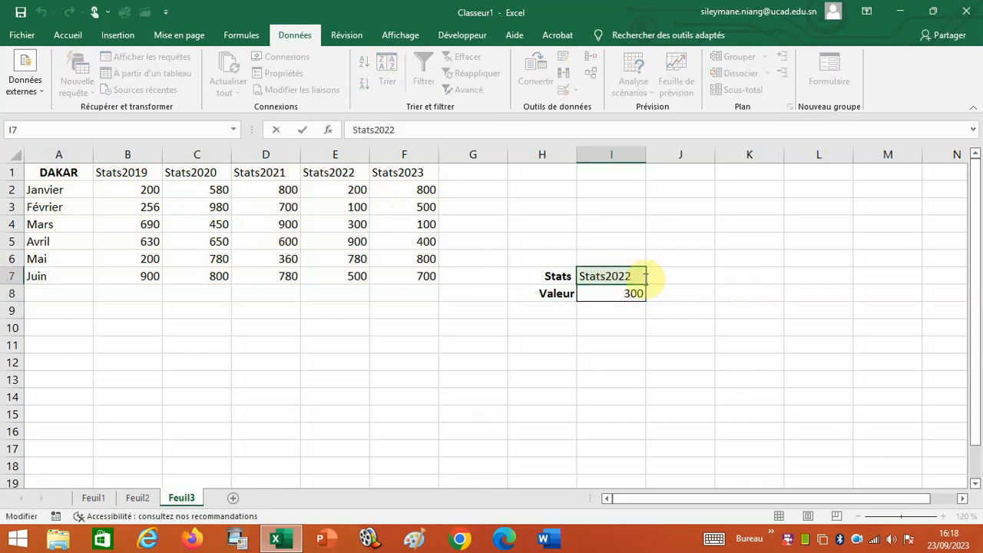
{"action": "key", "text": "BackSpace"}
{"action": "key", "text": "Return"}
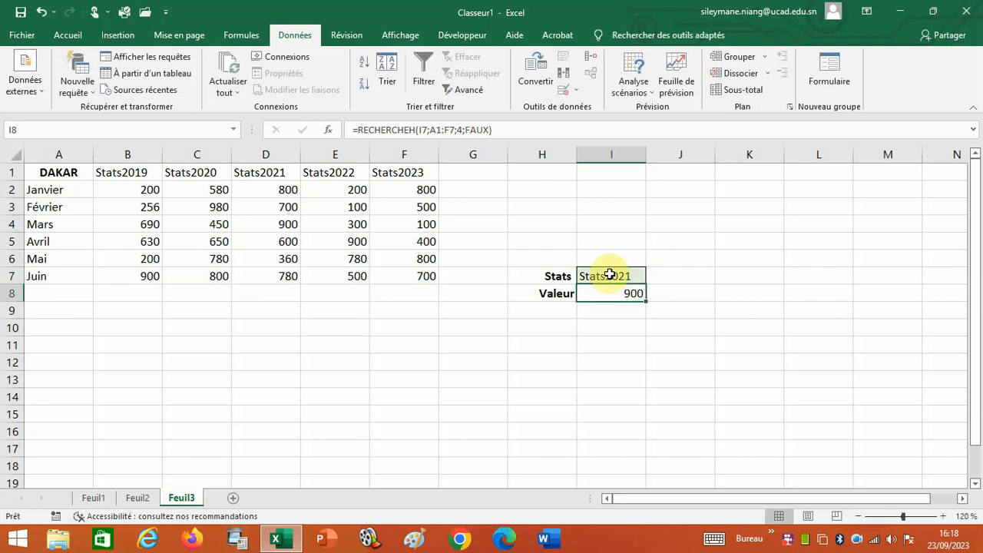
- Review the RECHERCHEH formula in I8 without changing it, and clear the Stats cell I7
{"action": "double_click", "coordinate": [618, 294]}
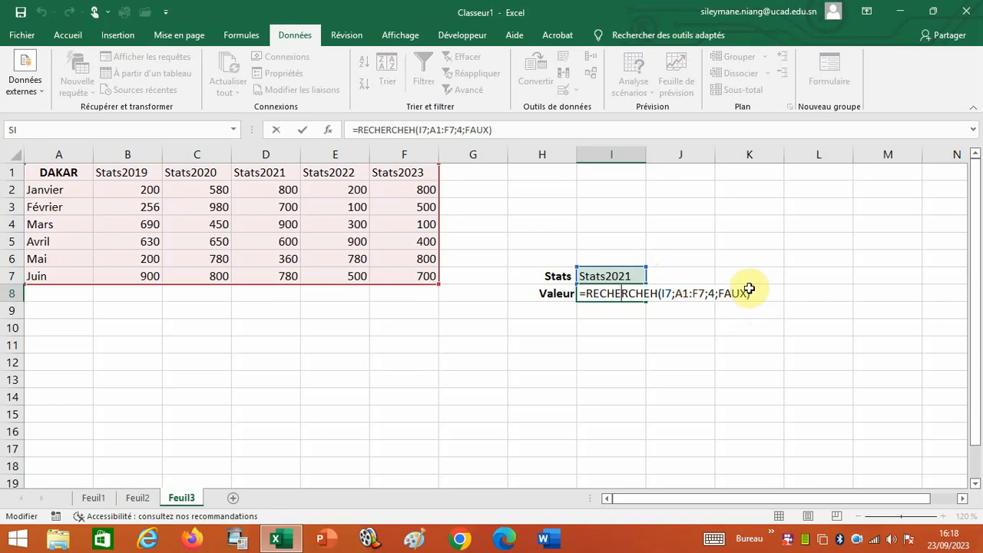
{"action": "key", "text": "Return"}
{"action": "left_click", "coordinate": [622, 275]}
{"action": "key", "text": "Delete"}
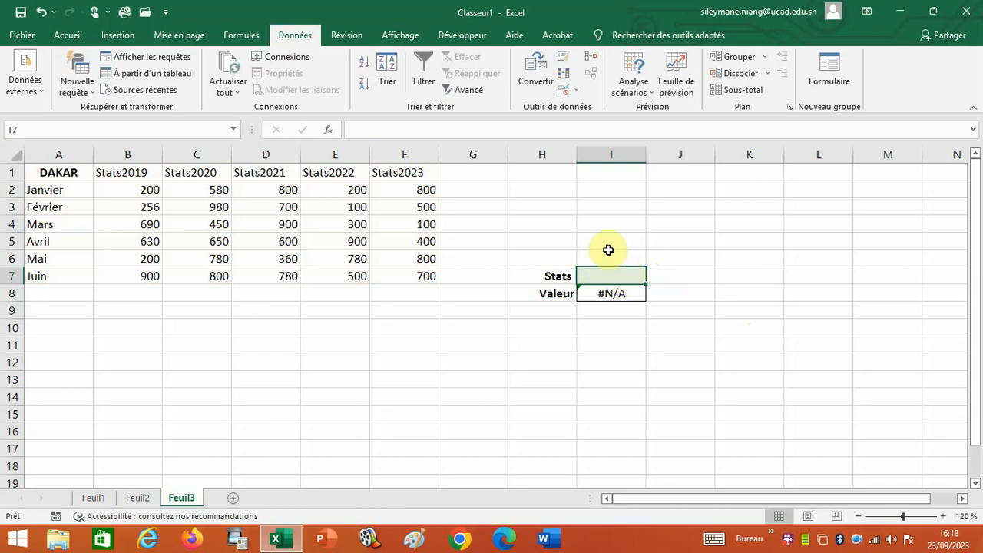
- Apply data validation to the Stats cell I7, allowing a Liste with source =$B$1:$F$1 and an in-cell dropdown
{"action": "left_click", "coordinate": [576, 91]}
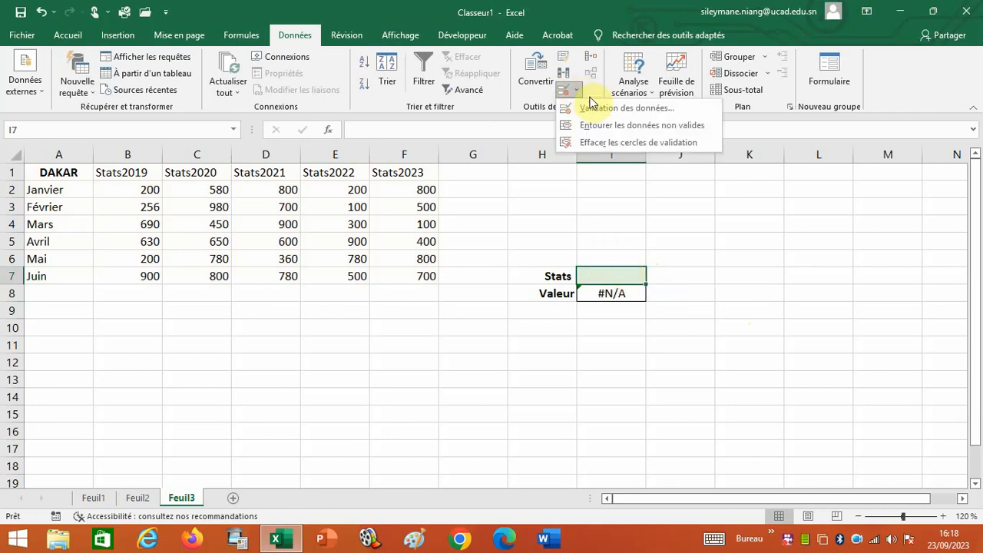
{"action": "left_click", "coordinate": [592, 108]}
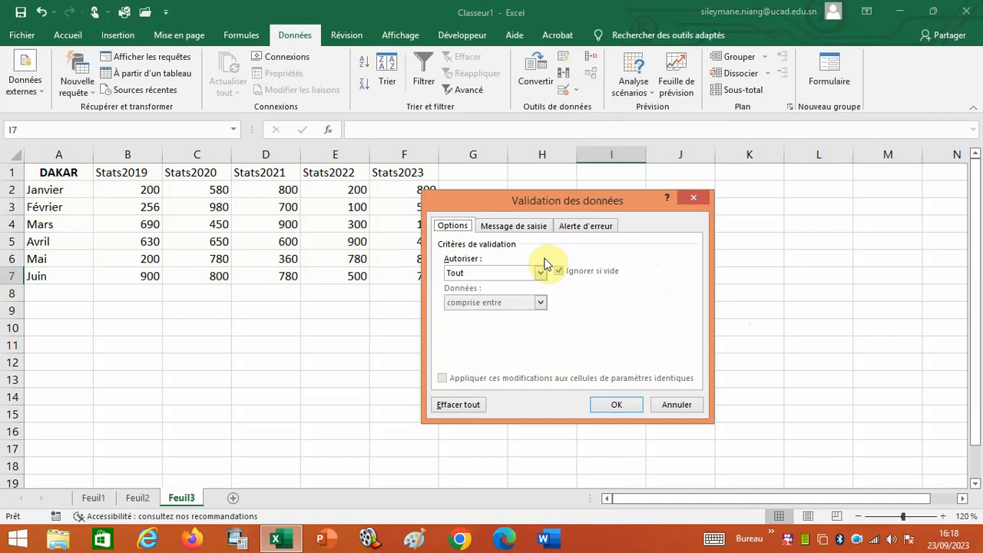
{"action": "left_click", "coordinate": [540, 273]}
{"action": "left_click", "coordinate": [461, 314]}
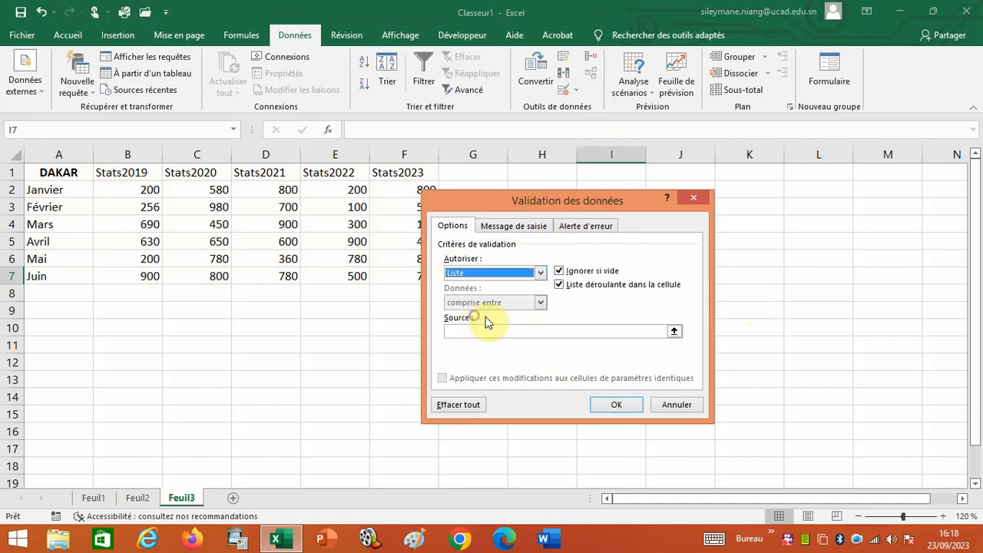
{"action": "left_click", "coordinate": [542, 330]}
{"action": "left_click_drag", "start_coordinate": [104, 172], "coordinate": [408, 176]}
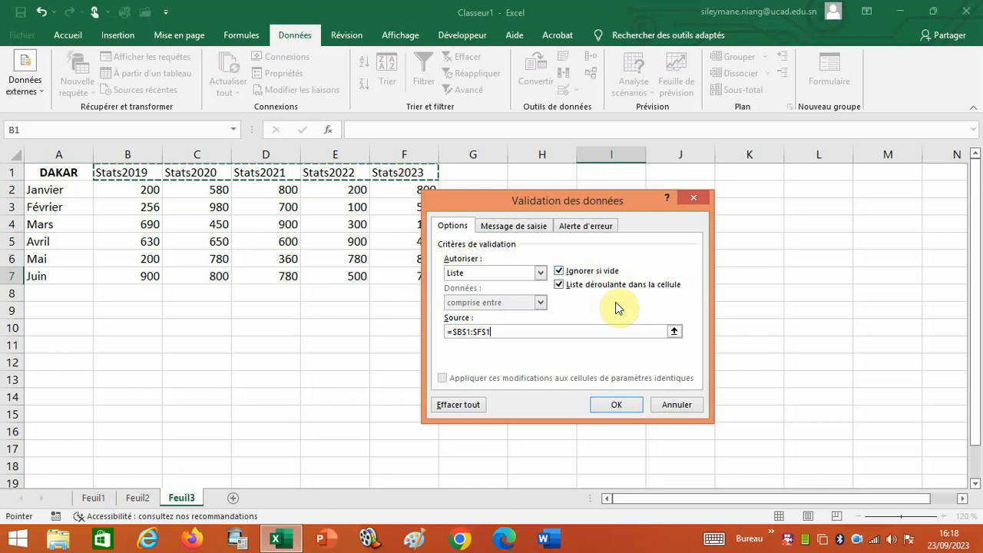
{"action": "left_click", "coordinate": [620, 400]}
- Test the Stats dropdown in I7 by choosing Stats2021 and finally Stats2023
{"action": "left_click", "coordinate": [653, 277]}
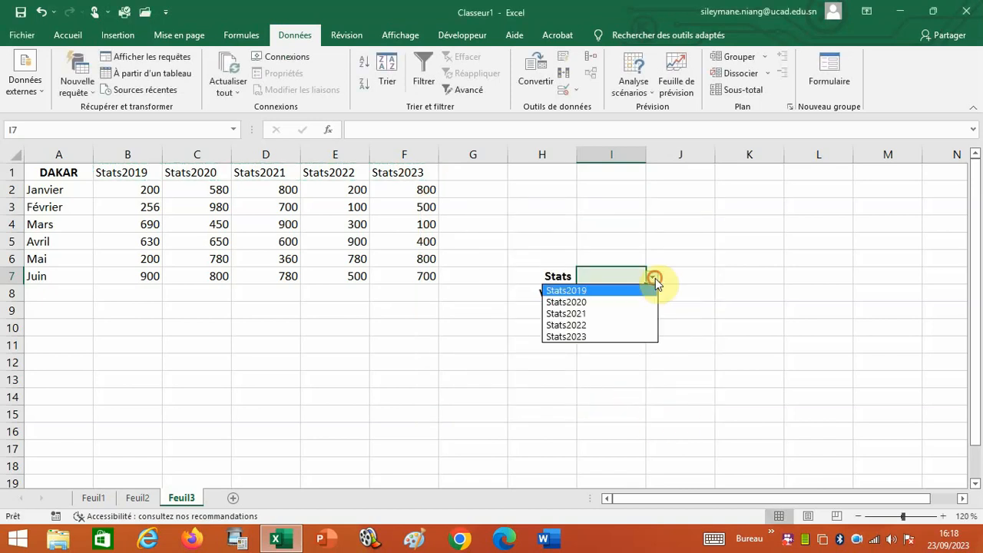
{"action": "left_click", "coordinate": [569, 314]}
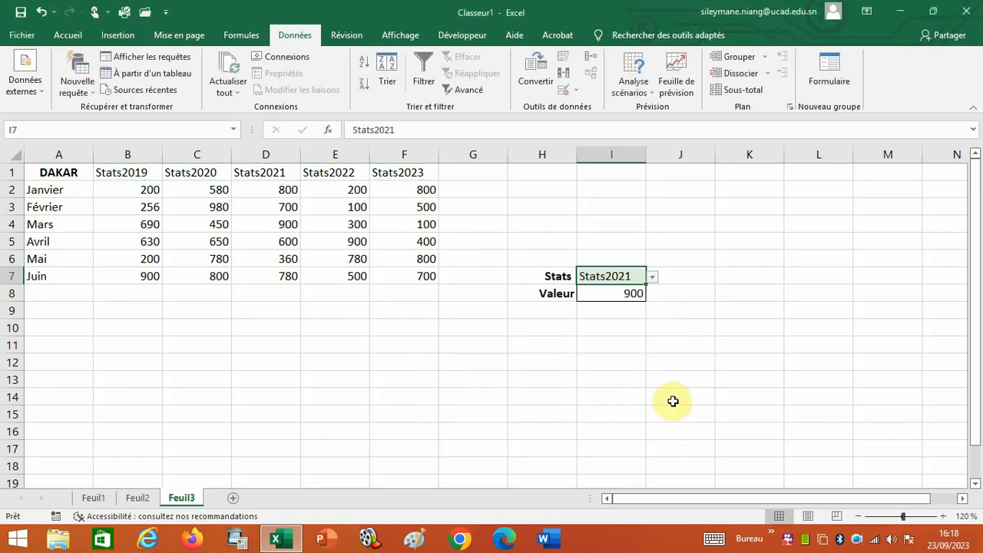
{"action": "left_click", "coordinate": [651, 277]}
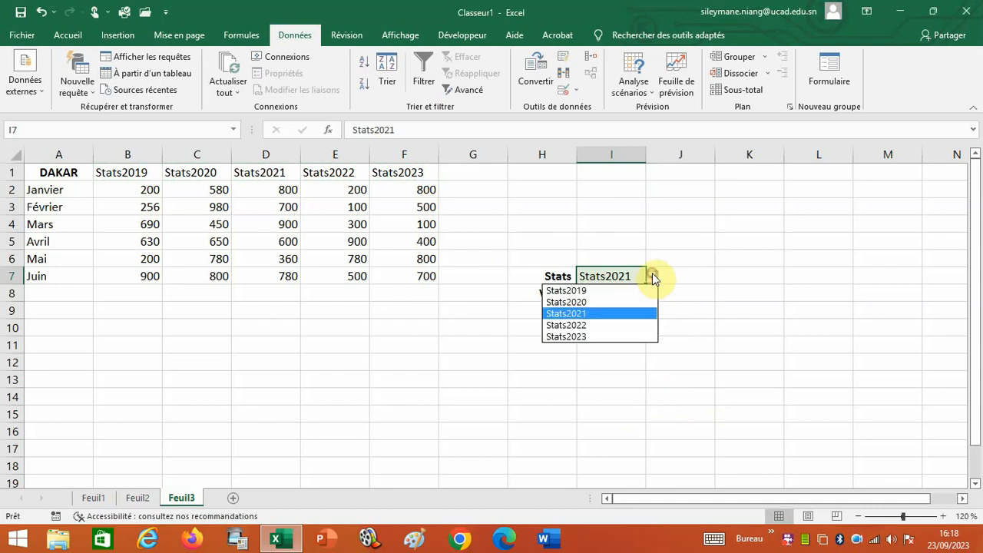
{"action": "left_click", "coordinate": [563, 335]}
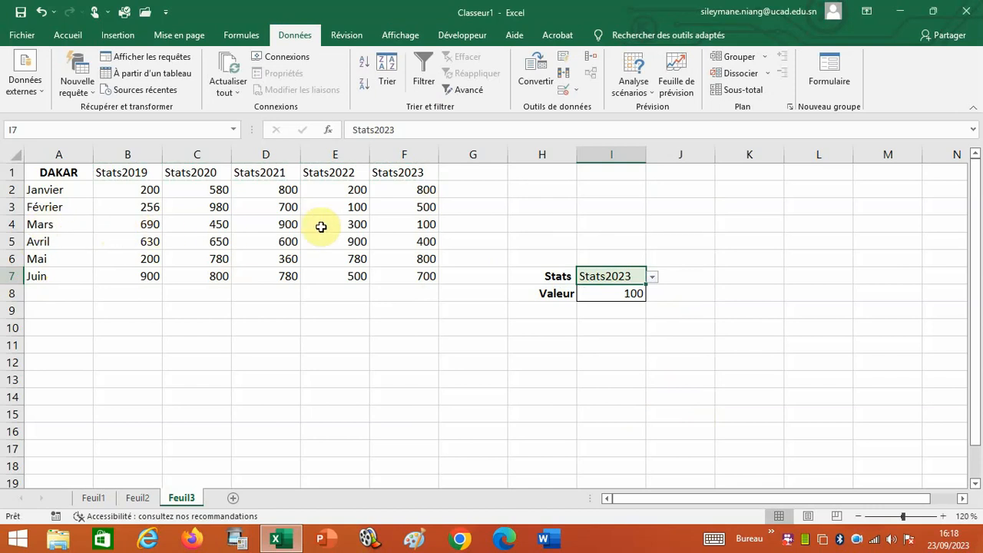
- Change the row index of the RECHERCHEH formula in I8 to 7
{"action": "double_click", "coordinate": [626, 297]}
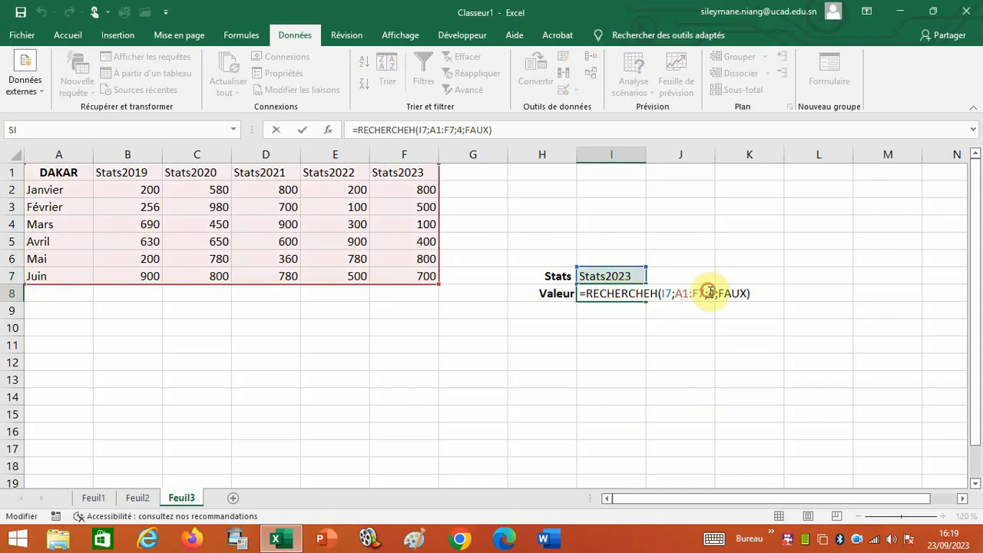
{"action": "left_click_drag", "start_coordinate": [708, 293], "coordinate": [714, 293]}
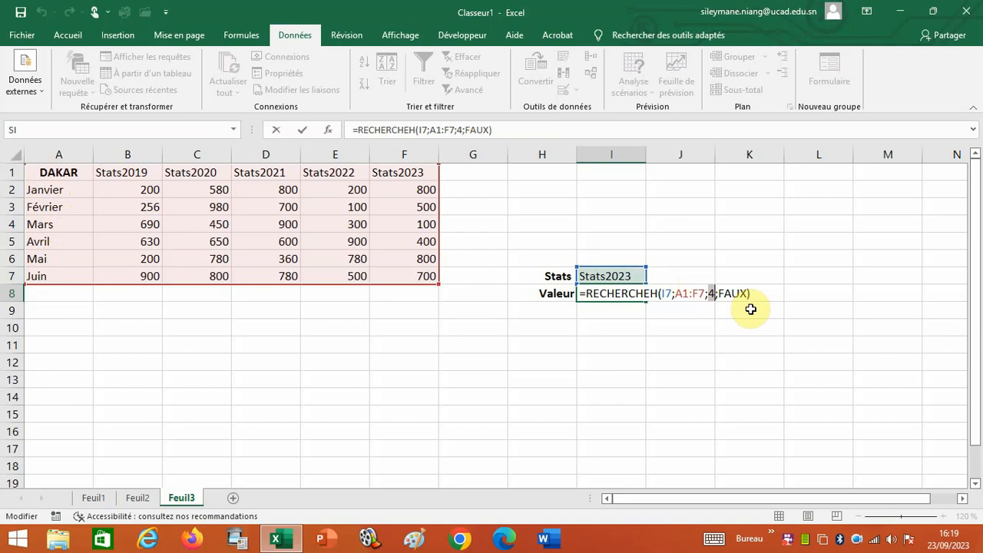
{"action": "type", "text": "7"}
{"action": "key", "text": "Return"}
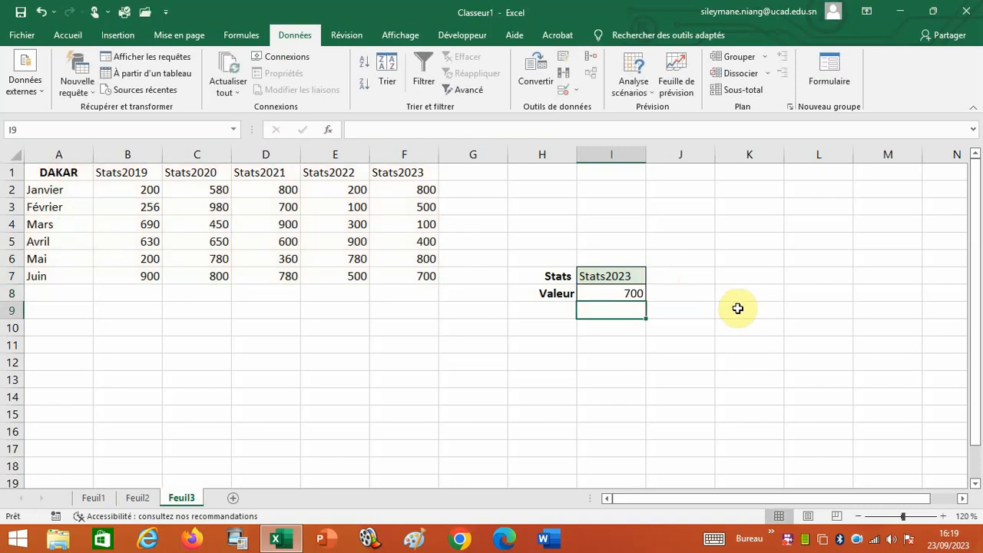
- Edit the RECHERCHEH formula in I8 to use the table range A2:F7 and row index 2
{"action": "left_click", "coordinate": [624, 292]}
{"action": "double_click", "coordinate": [603, 292]}
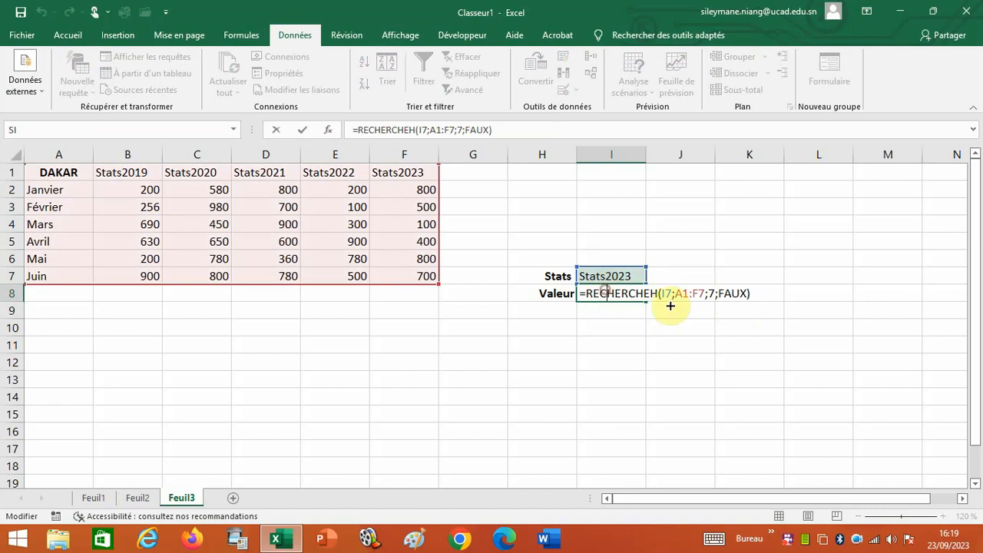
{"action": "left_click_drag", "start_coordinate": [676, 293], "coordinate": [704, 294]}
{"action": "left_click_drag", "start_coordinate": [50, 190], "coordinate": [407, 271]}
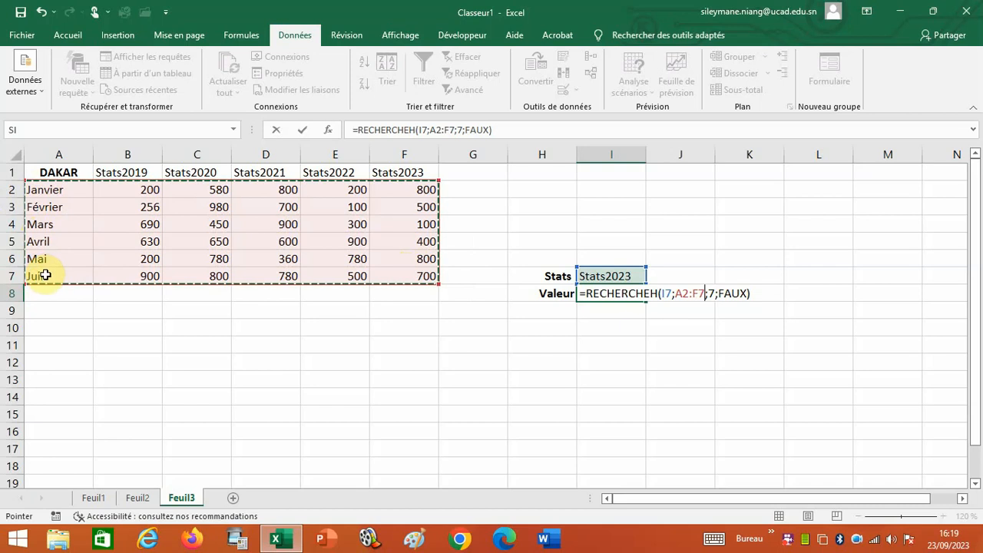
{"action": "left_click", "coordinate": [709, 297]}
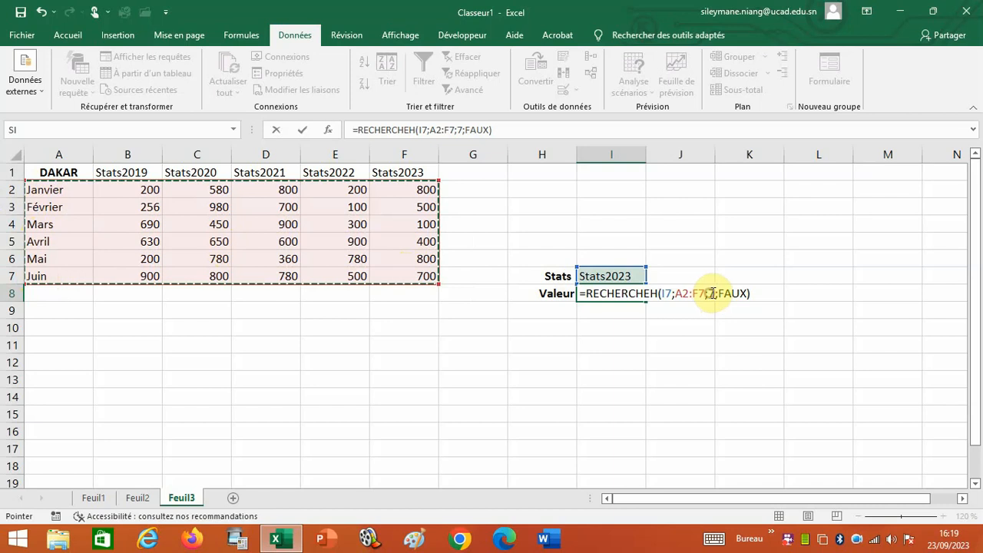
{"action": "double_click", "coordinate": [711, 294]}
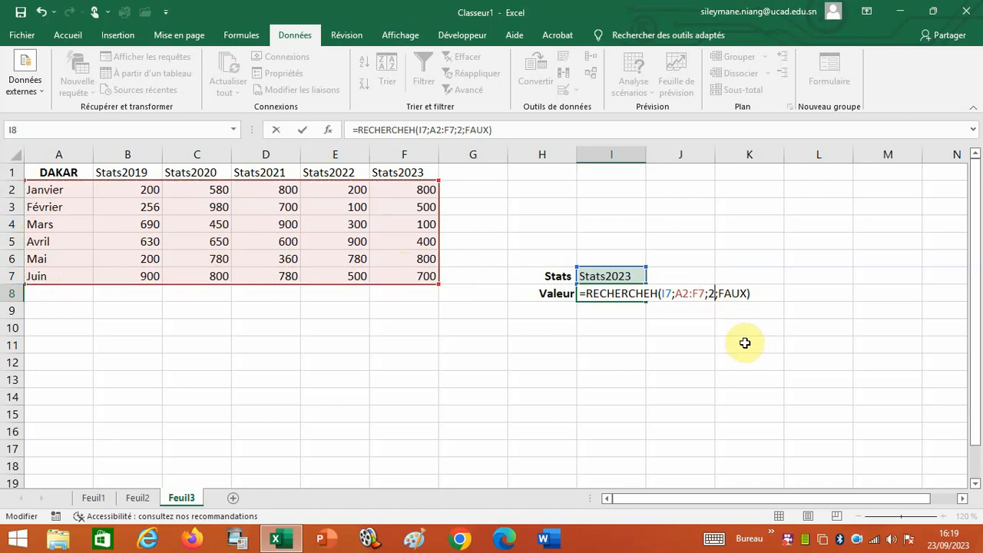
{"action": "key", "text": "Return"}
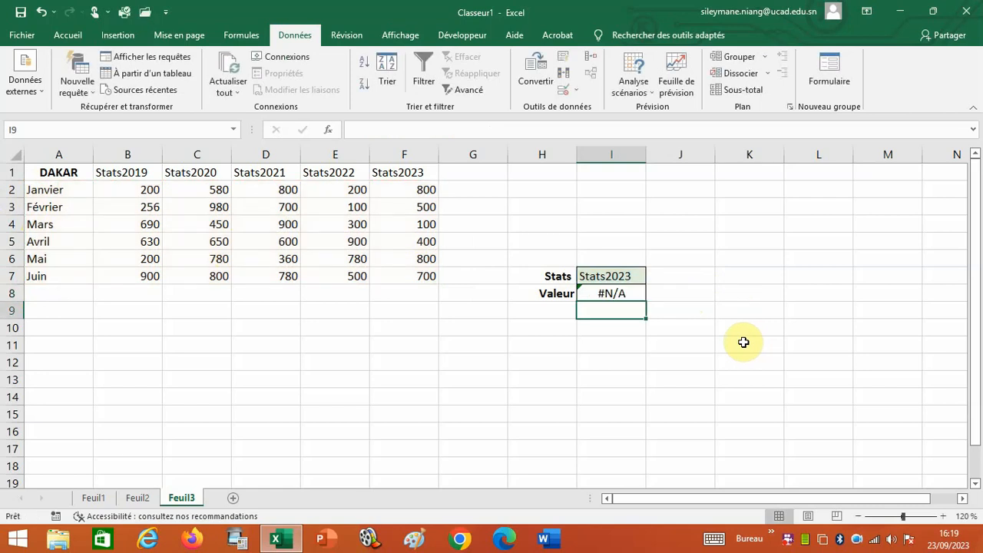
- Correct the table range of the RECHERCHEH formula in I8 to A1:F7 so that it includes the header row
{"action": "left_click", "coordinate": [622, 292]}
{"action": "double_click", "coordinate": [622, 292]}
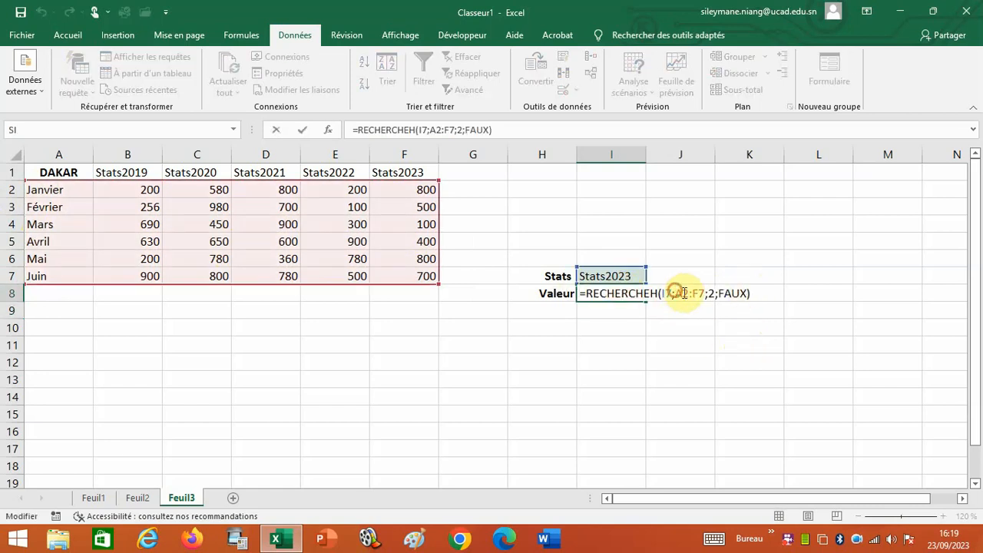
{"action": "left_click_drag", "start_coordinate": [675, 294], "coordinate": [704, 294]}
{"action": "left_click_drag", "start_coordinate": [42, 169], "coordinate": [416, 274]}
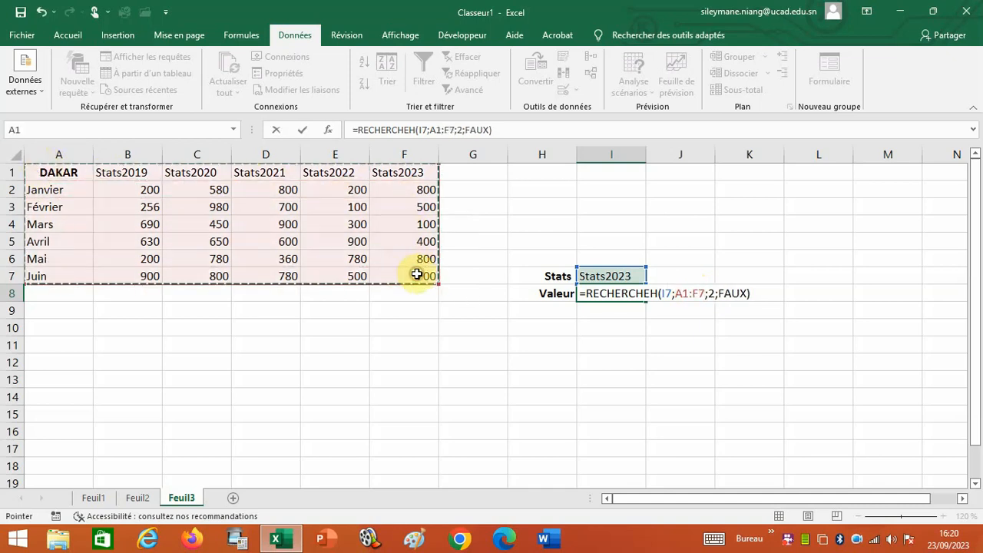
{"action": "key", "text": "Return"}
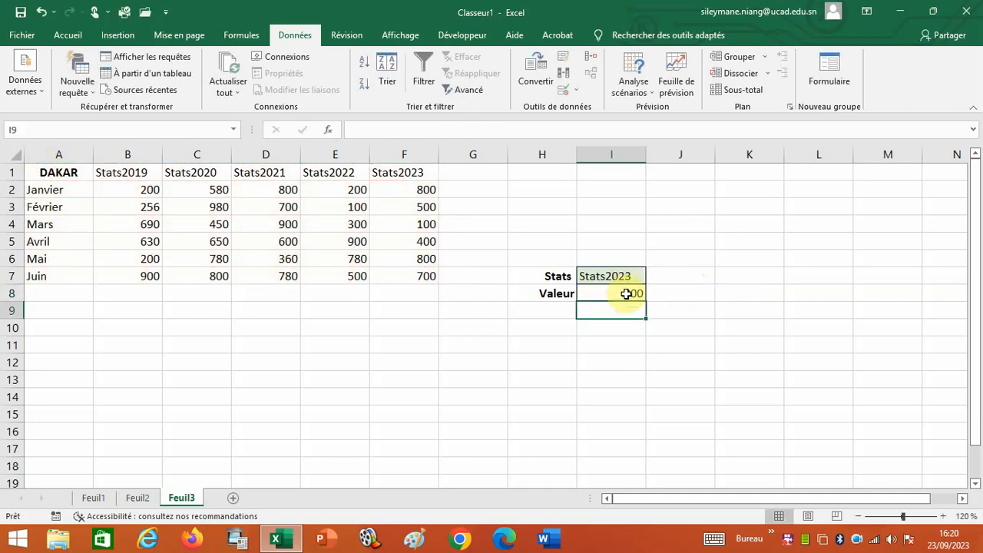
{"action": "left_click", "coordinate": [632, 295]}
{"action": "left_click", "coordinate": [627, 373]}
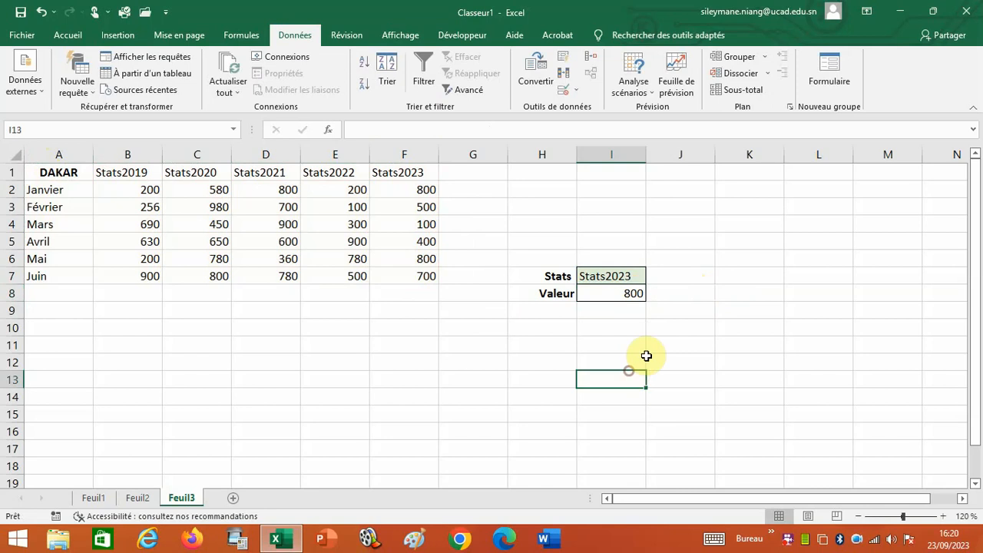
- Choose Stats2020 from the dropdown in the Stats cell I7
{"action": "left_click", "coordinate": [619, 275]}
{"action": "left_click", "coordinate": [653, 276]}
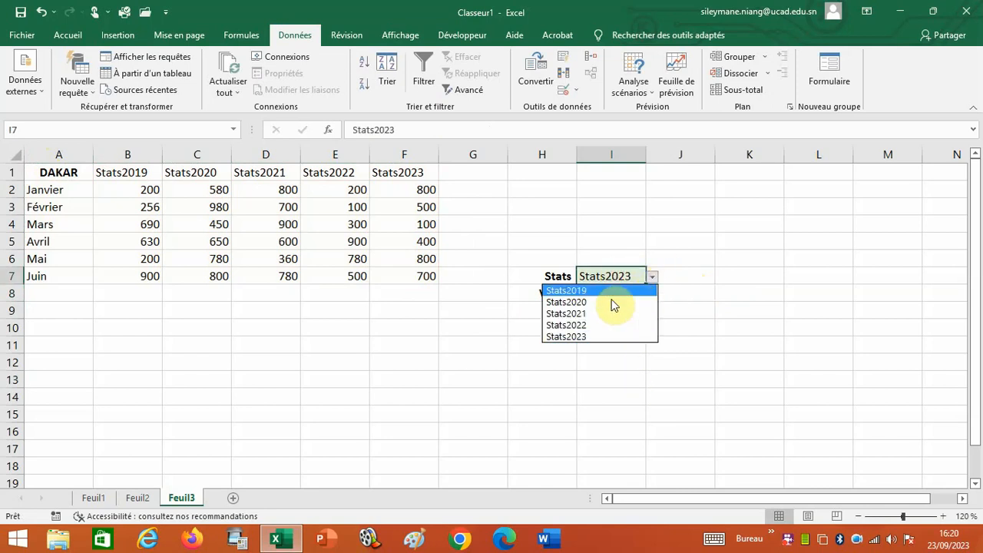
{"action": "left_click", "coordinate": [583, 303]}
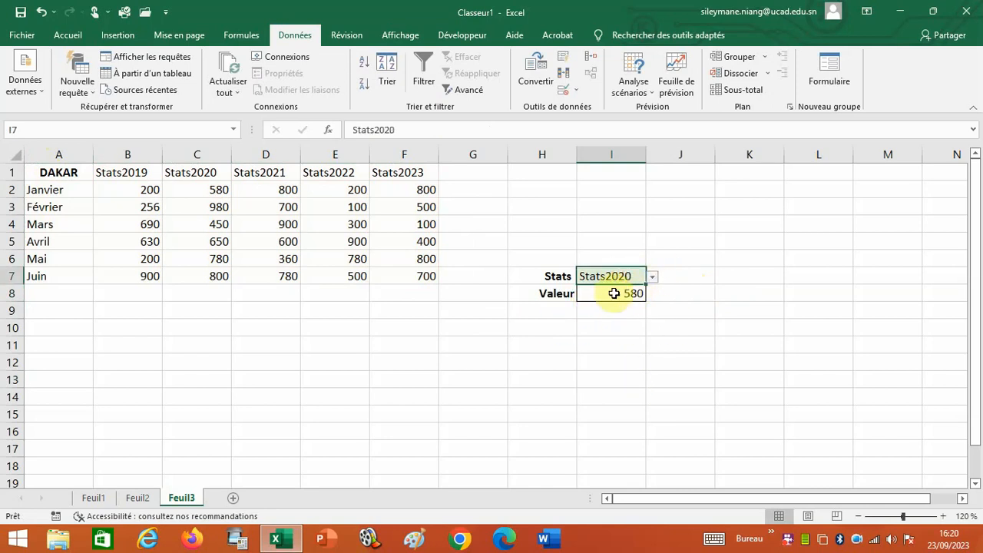
- Set the row index of the RECHERCHEH formula in I8 to 5 to return the Avril value
{"action": "double_click", "coordinate": [617, 296]}
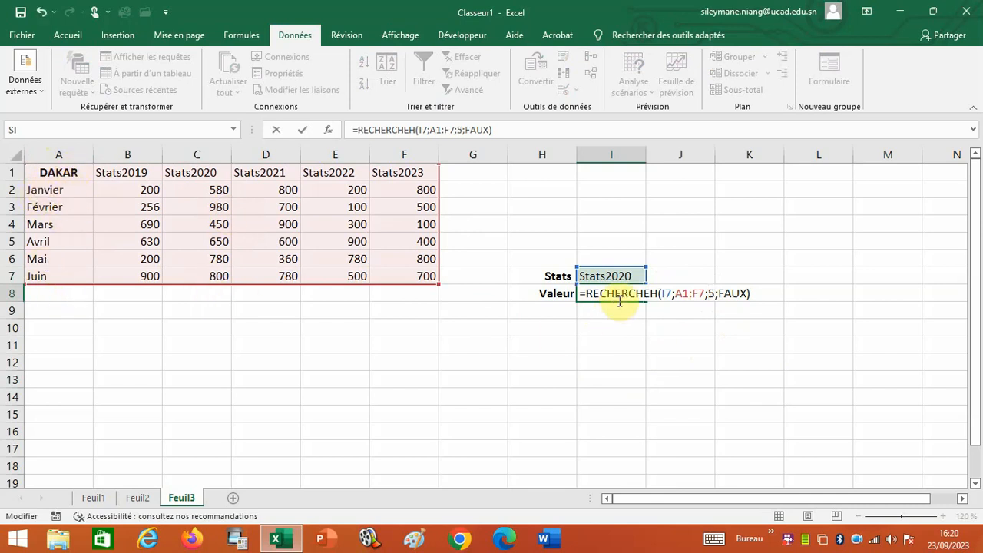
{"action": "key", "text": "Return"}
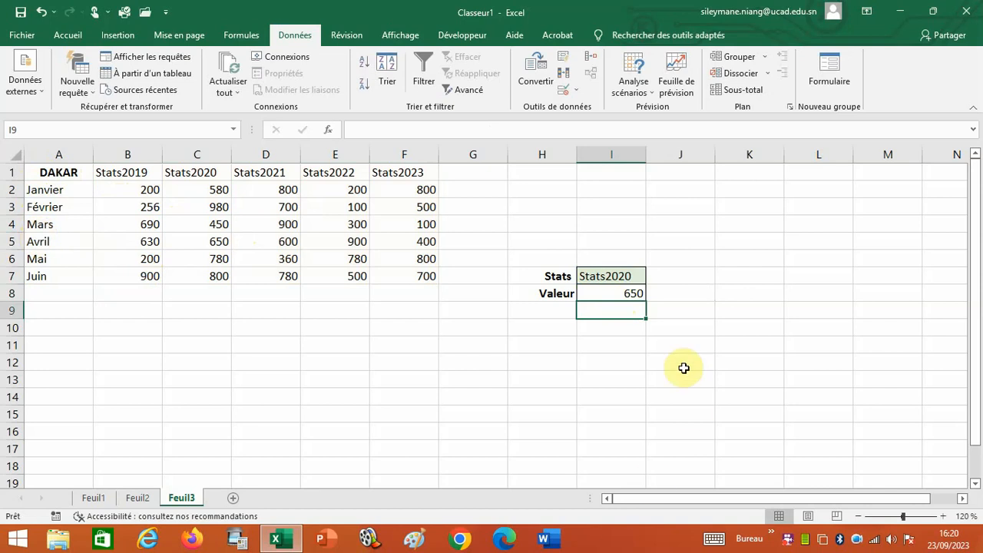
{"action": "left_click", "coordinate": [524, 382]}
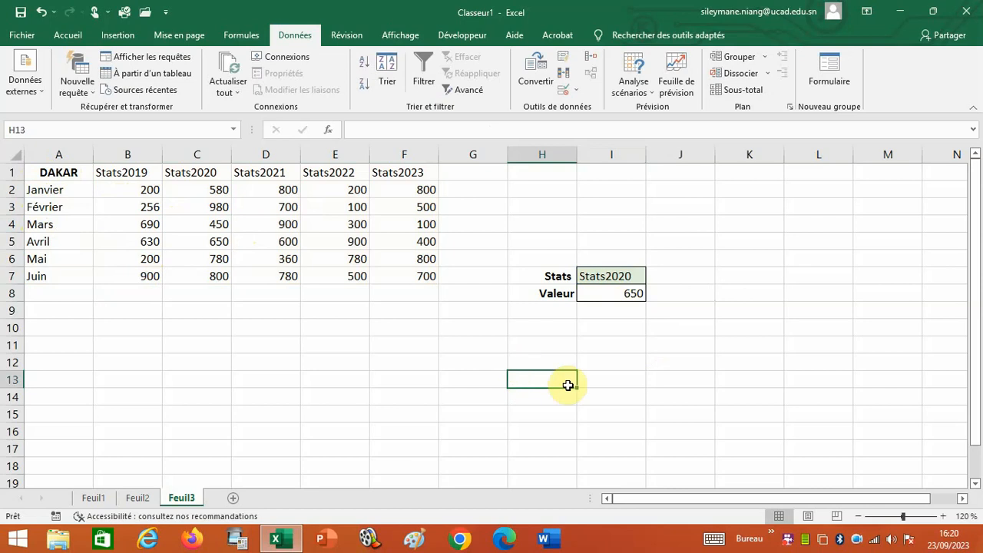
{"action": "right_click", "coordinate": [787, 540]}
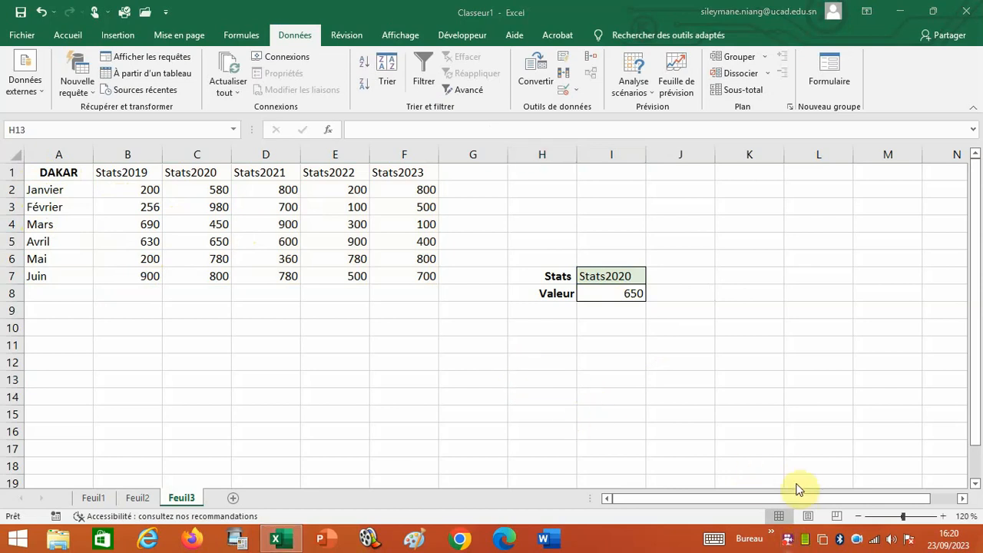